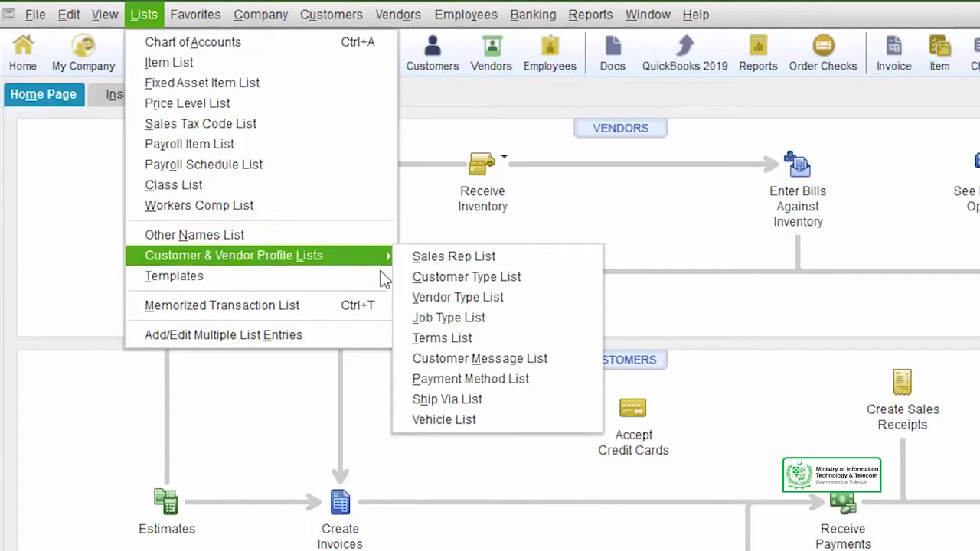
- Add a new vendor type named Dealers to the Vendor Type List
click(547, 300)
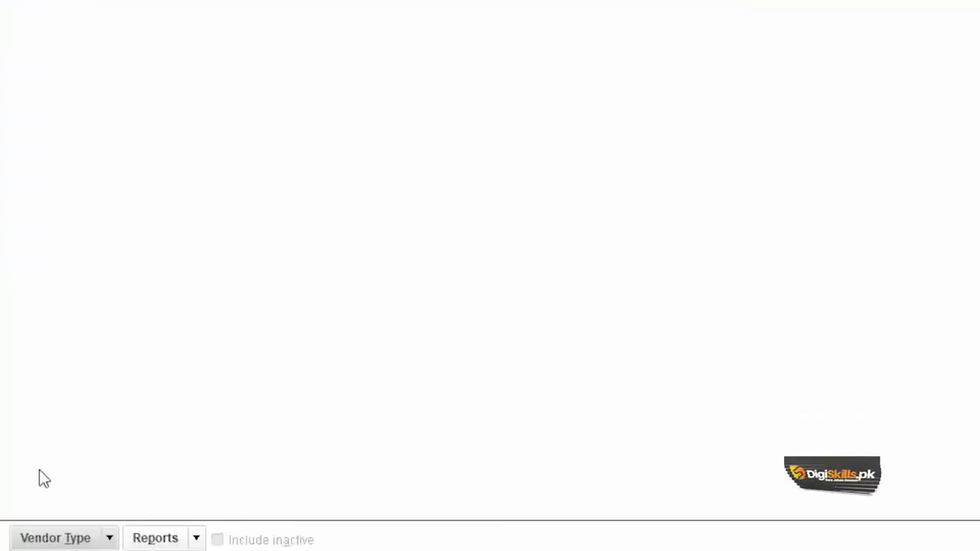
click(46, 539)
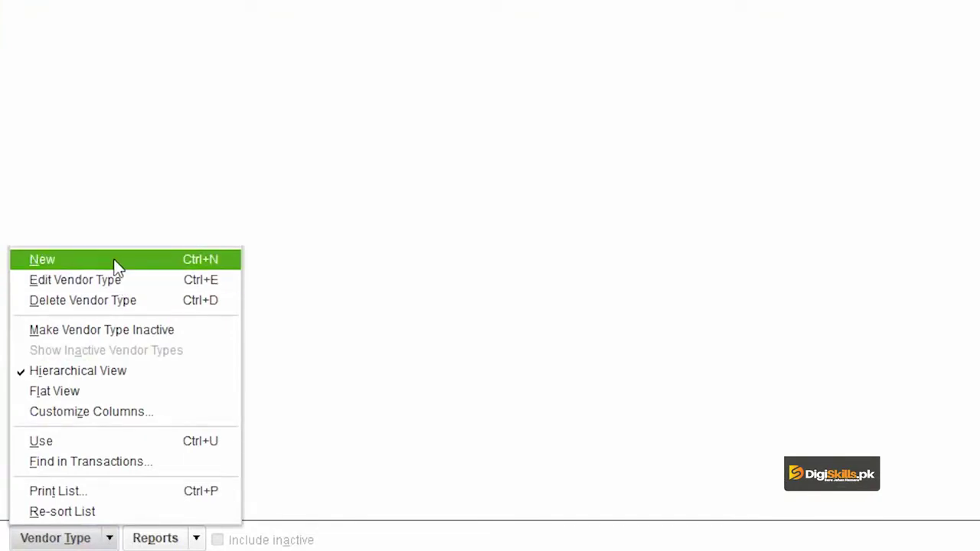
click(114, 263)
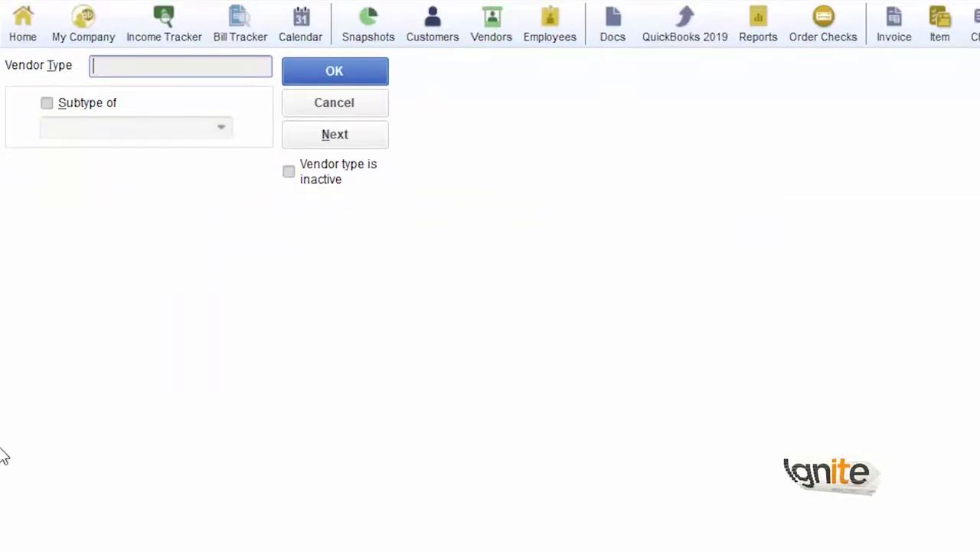
text(Dealers)
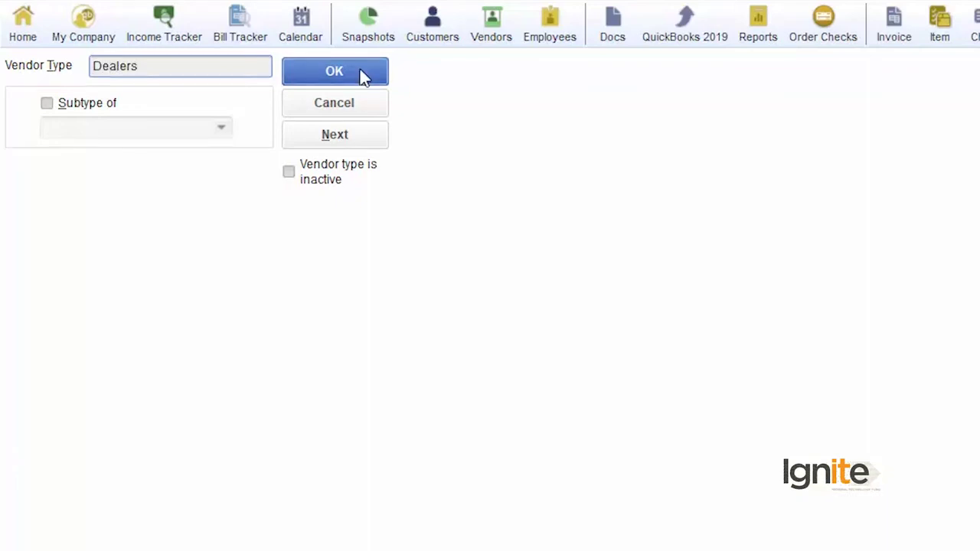
click(361, 76)
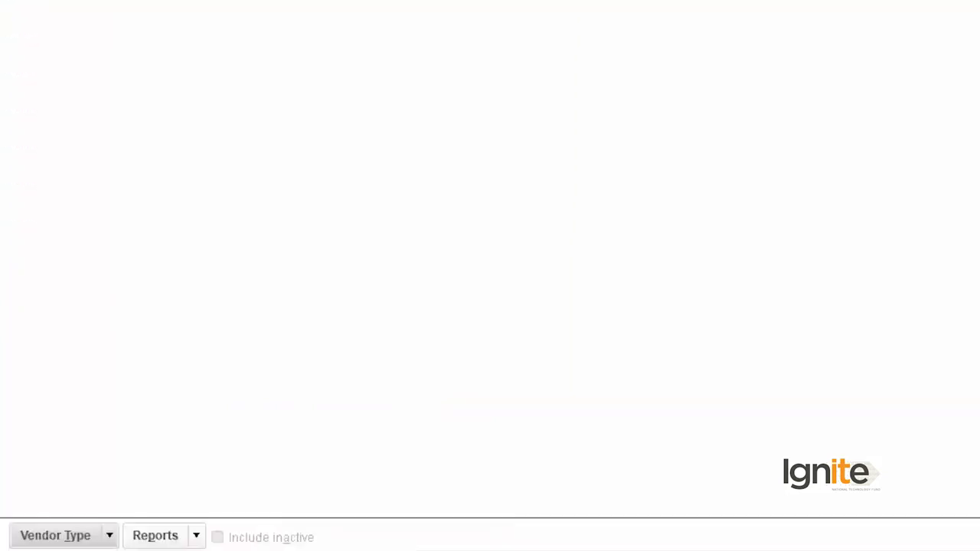
- Add another vendor type named Importers and close the Vendor Type List
click(114, 536)
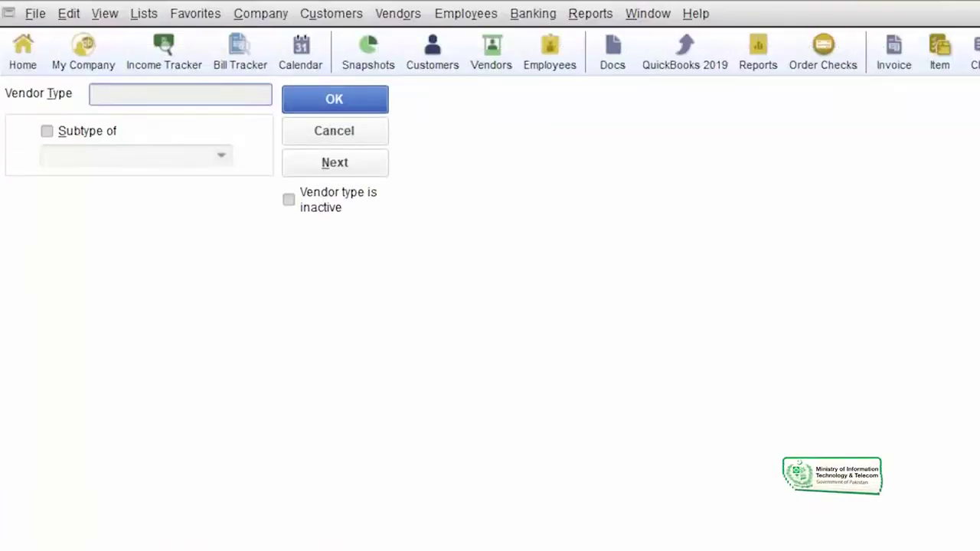
text(Importers)
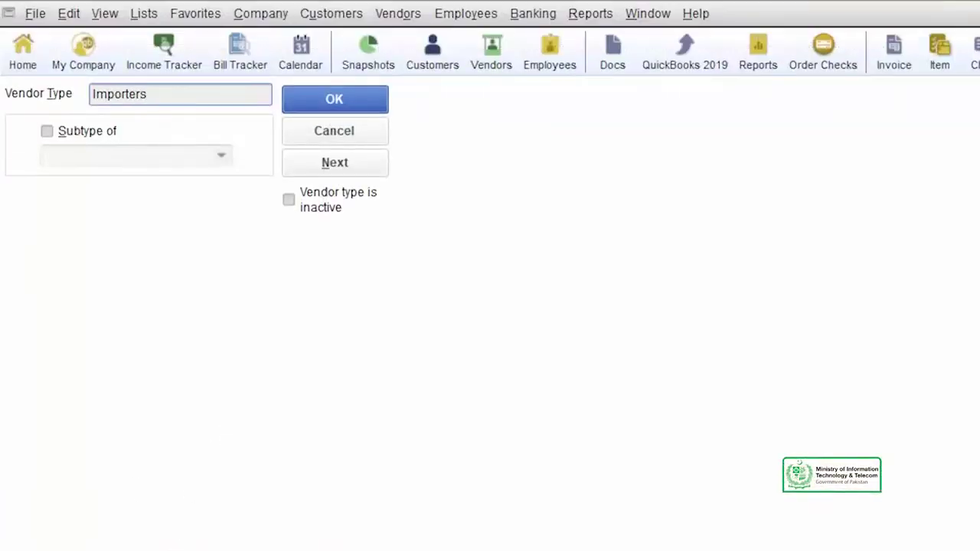
click(361, 98)
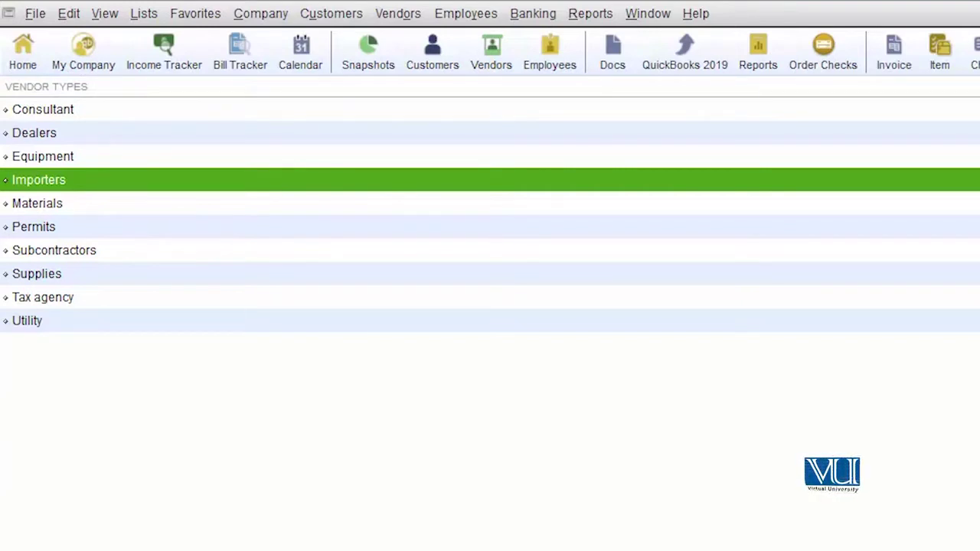
click(966, 17)
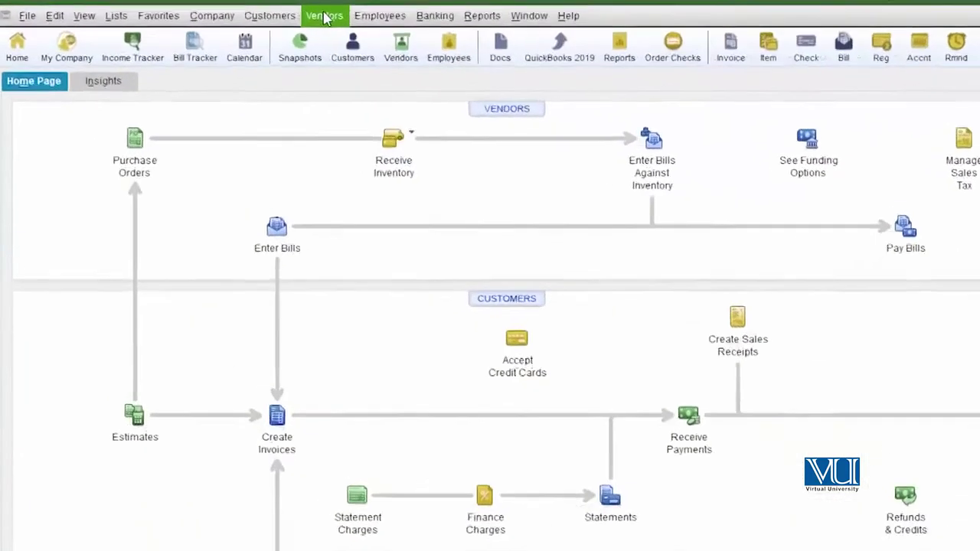
- Open the Vendor Center and change the vendor type of City of Bayshore to Tax agency
click(210, 20)
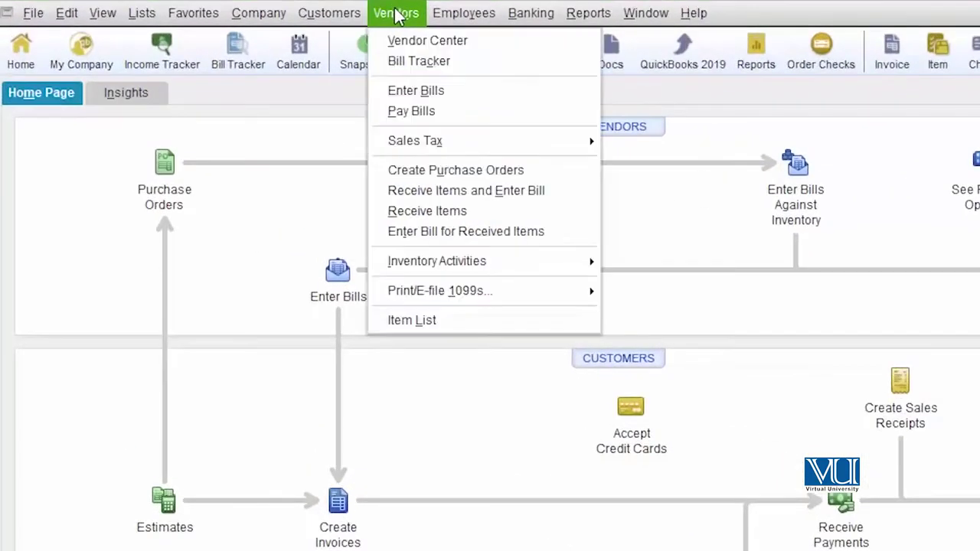
click(397, 17)
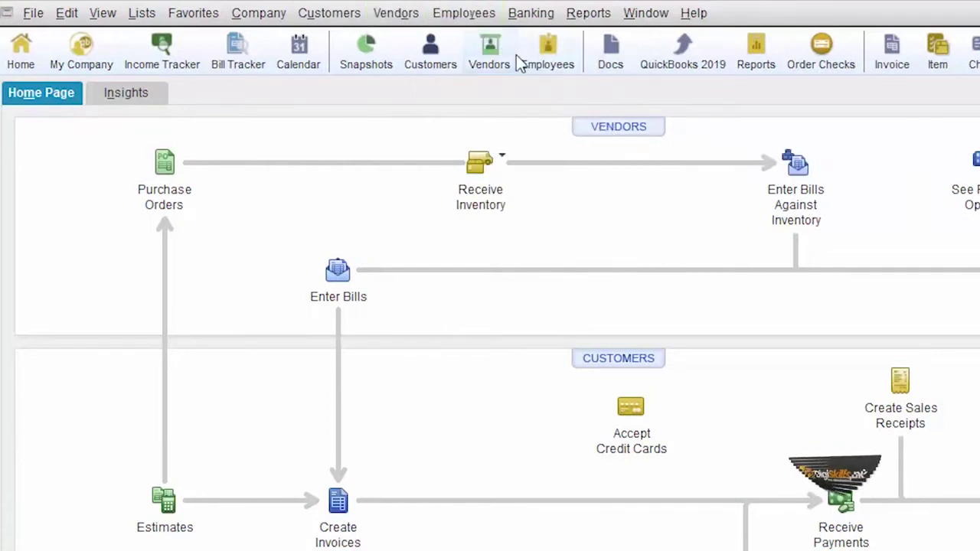
click(619, 130)
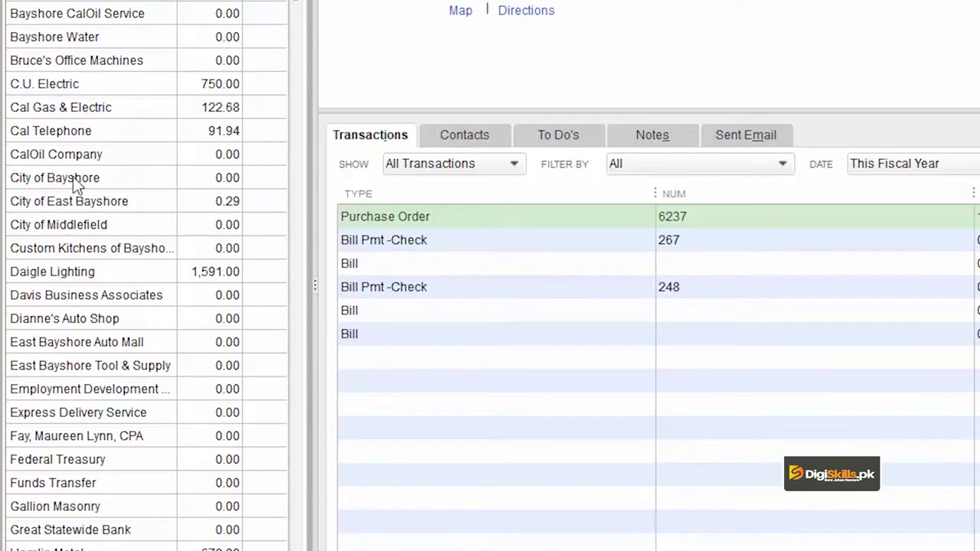
click(74, 180)
right_click(74, 179)
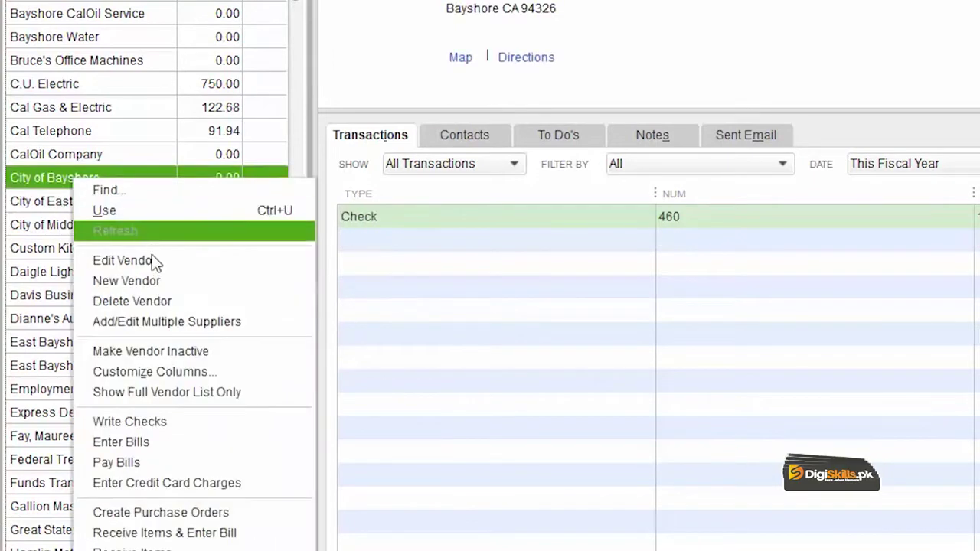
click(124, 260)
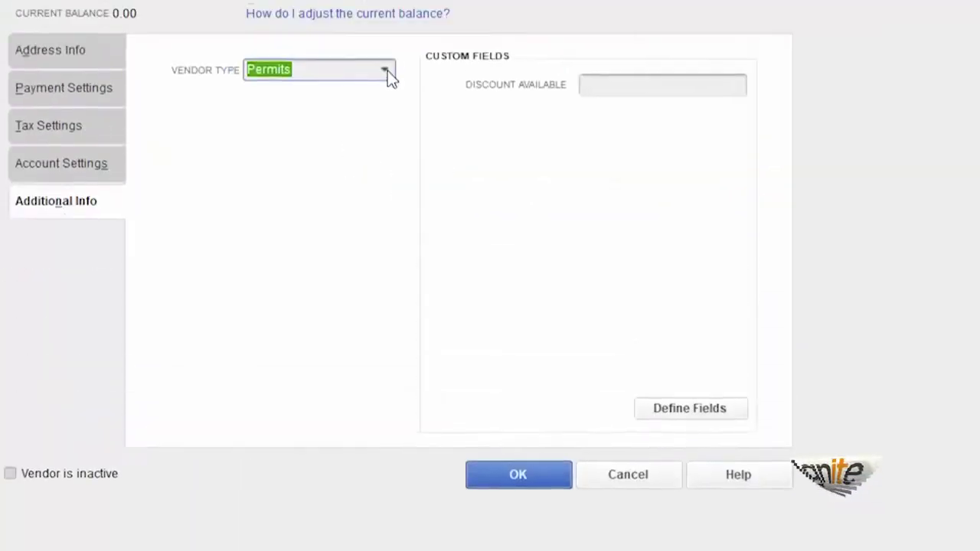
click(385, 109)
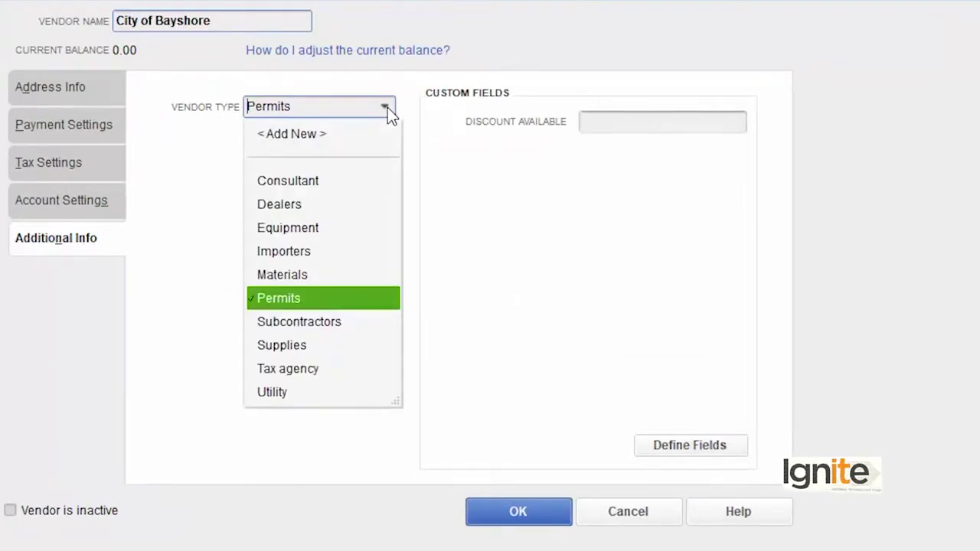
click(295, 369)
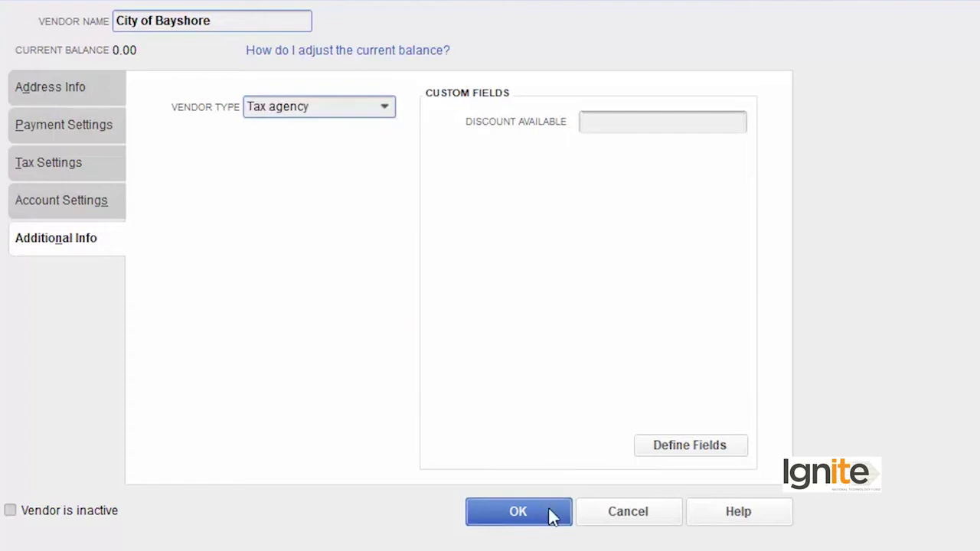
click(549, 514)
- Edit the City of East Bayshore vendor and set its vendor type to Tax agency
right_click(98, 422)
click(148, 503)
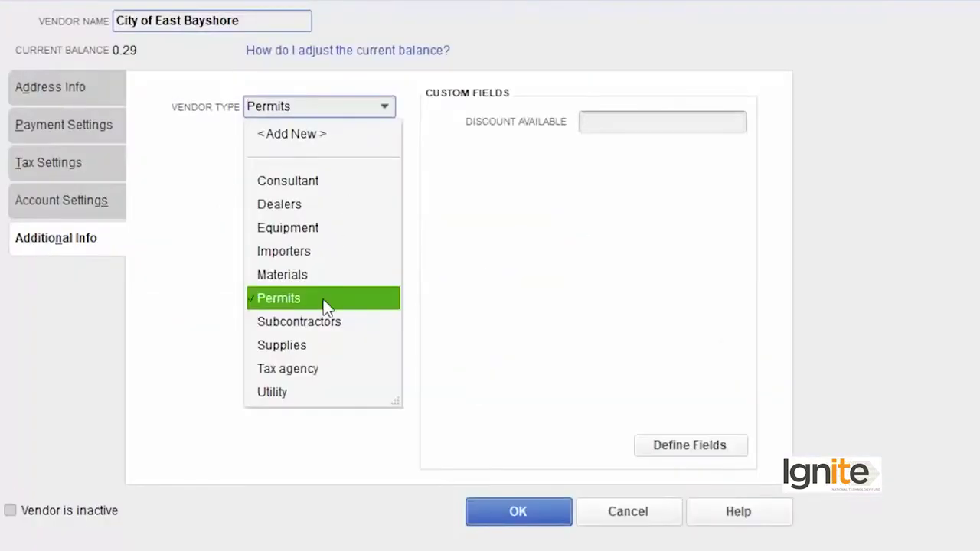
click(307, 369)
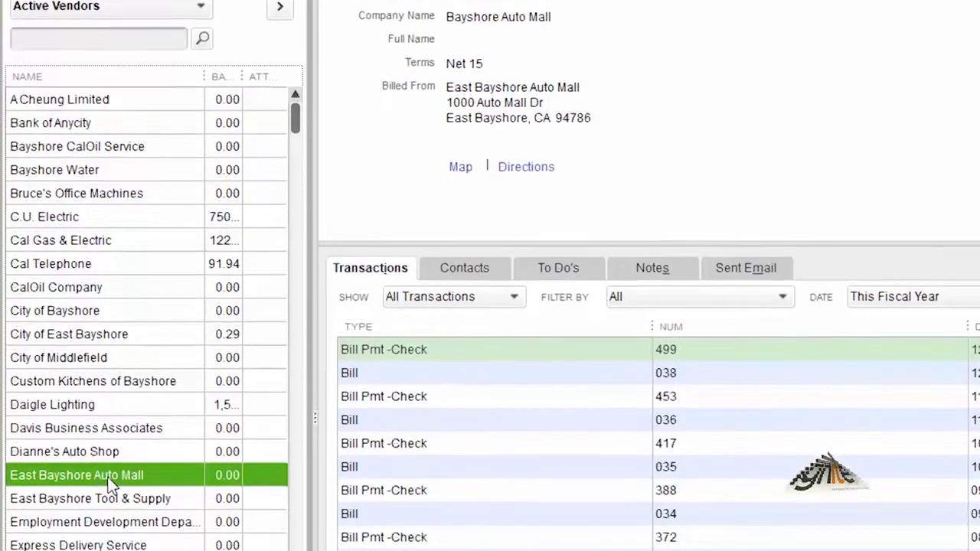
- Assign the Dealers vendor type to East Bayshore Auto Mall in its additional information and save the vendor
right_click(109, 474)
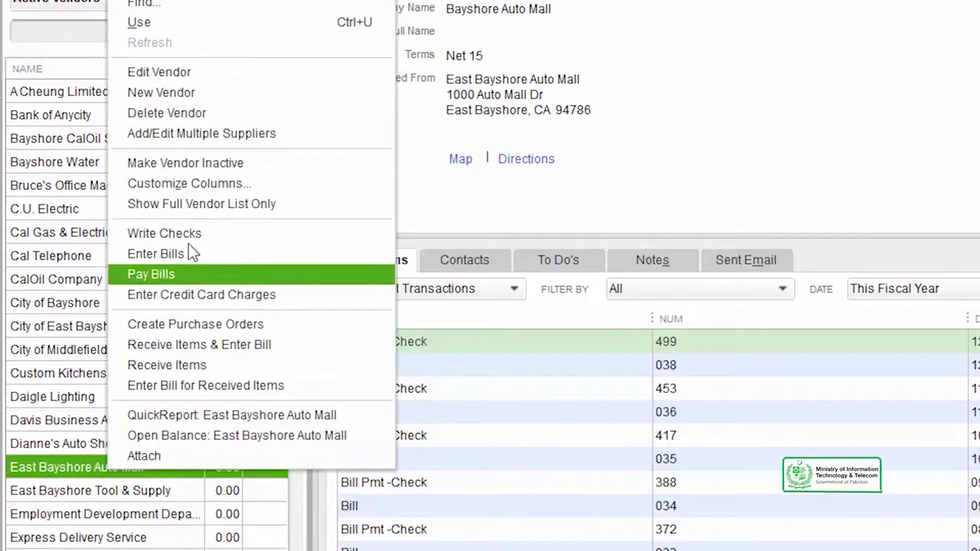
click(177, 72)
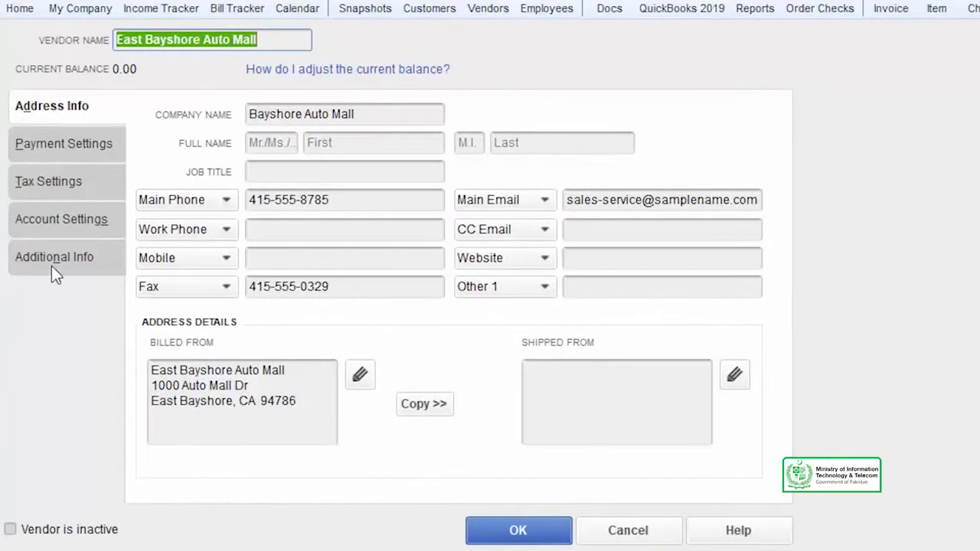
click(51, 255)
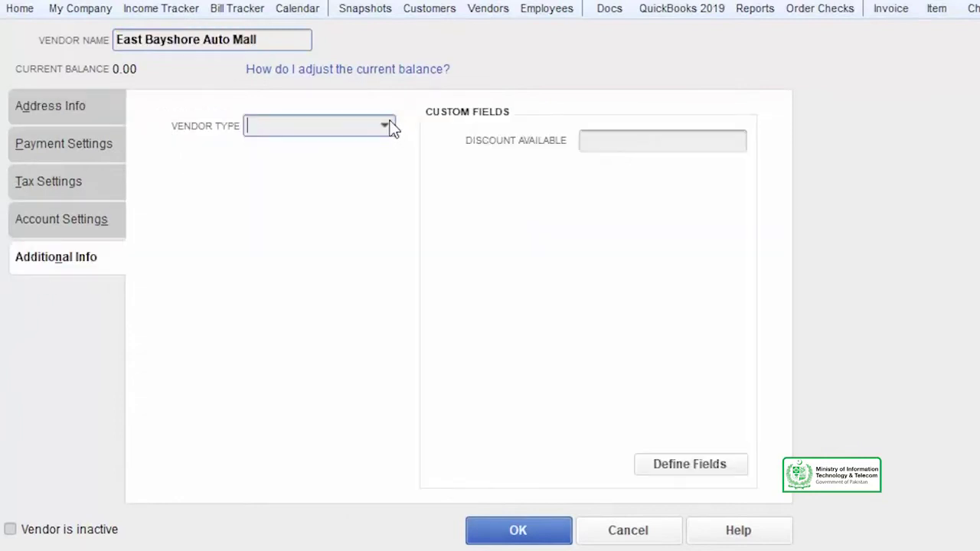
click(387, 128)
click(310, 225)
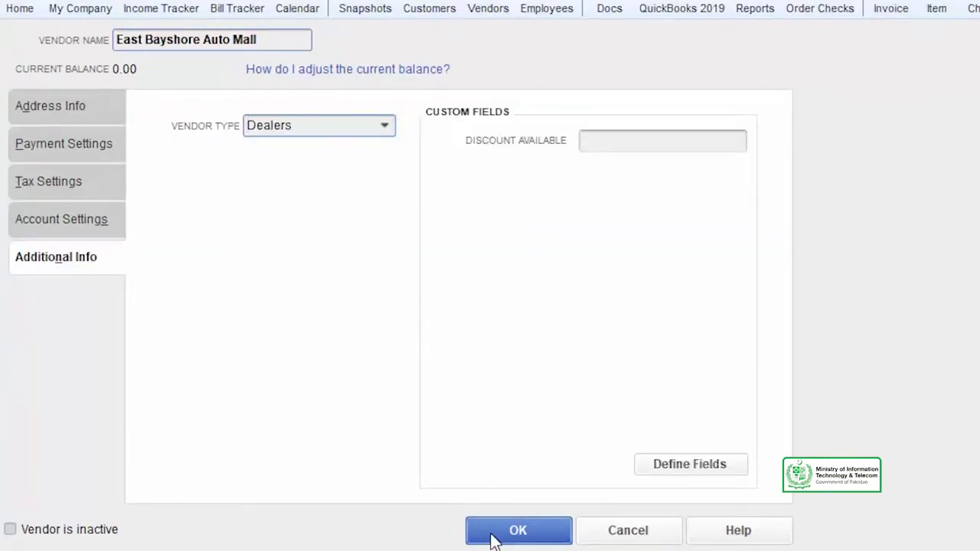
click(492, 535)
- Widen the vendor list's name column and assign the Dealers vendor type to East Bayshore Tool & Supply
drag(124, 180, 205, 180)
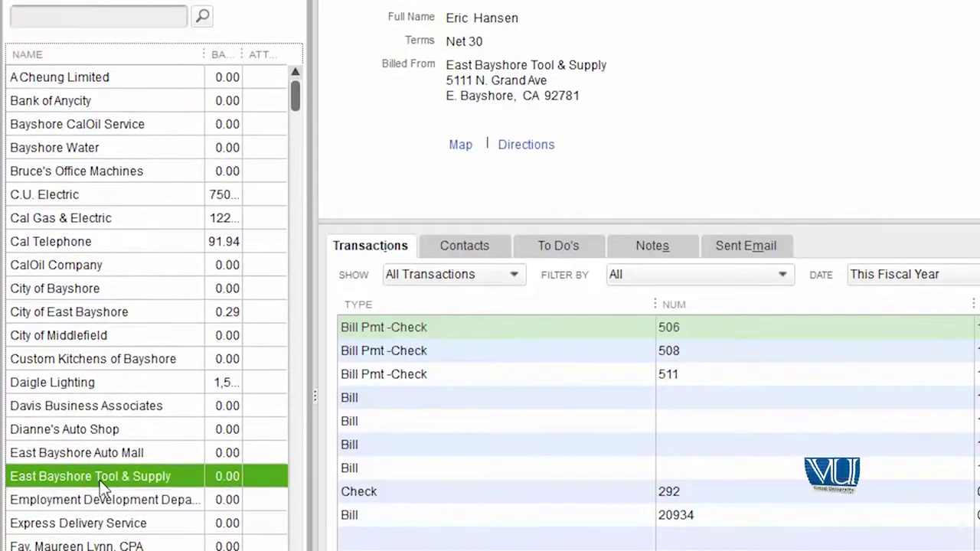
right_click(91, 479)
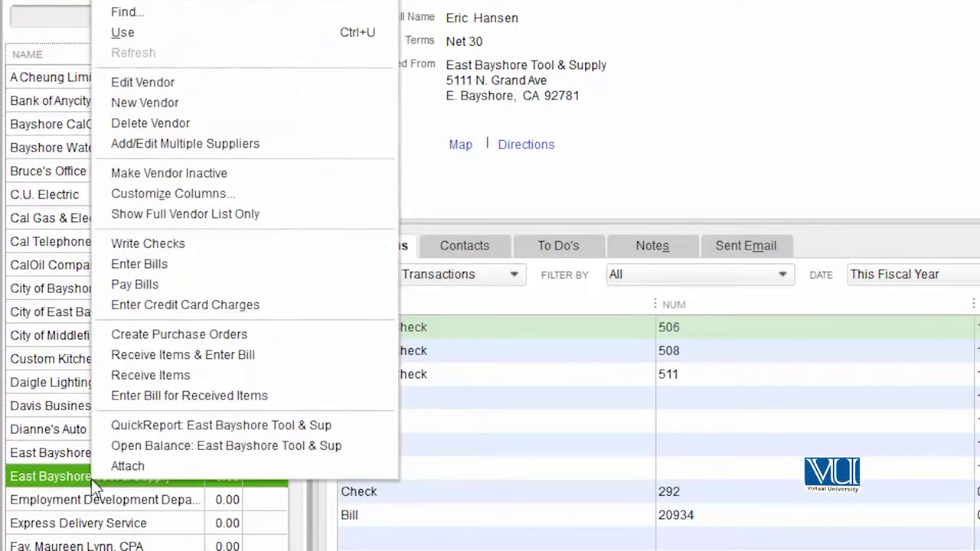
click(194, 95)
click(84, 215)
click(322, 81)
click(291, 222)
click(496, 535)
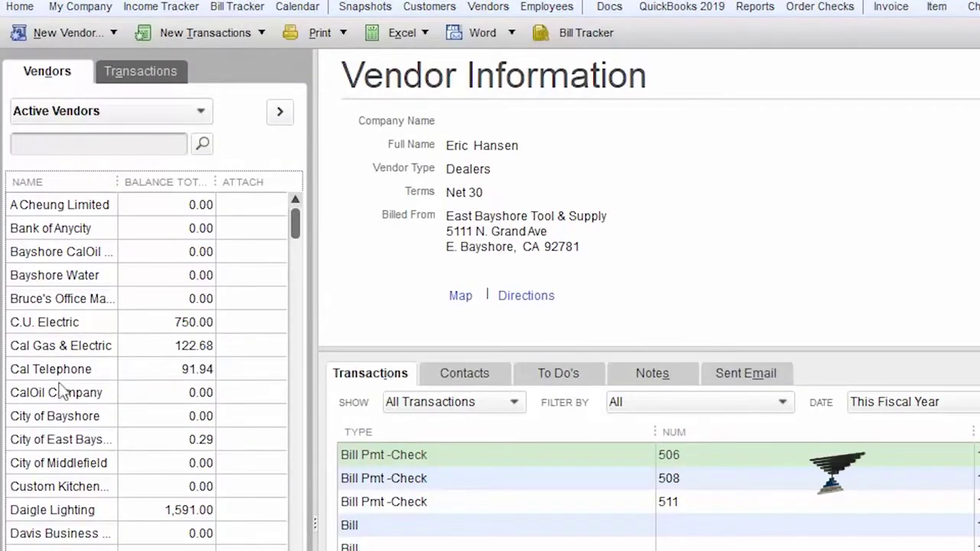
- Edit Bayshore CalOil Service, set its vendor type to Importers, and save the vendor
click(72, 331)
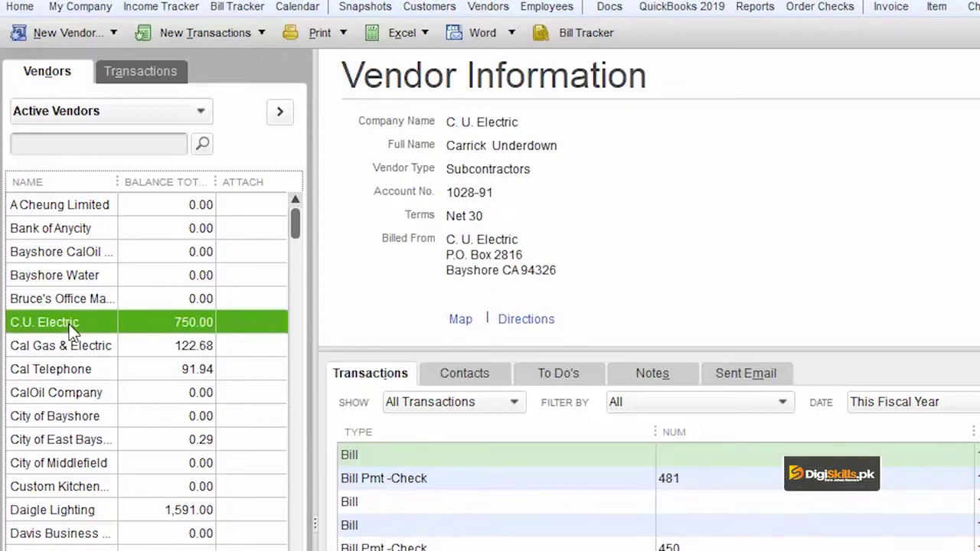
click(75, 253)
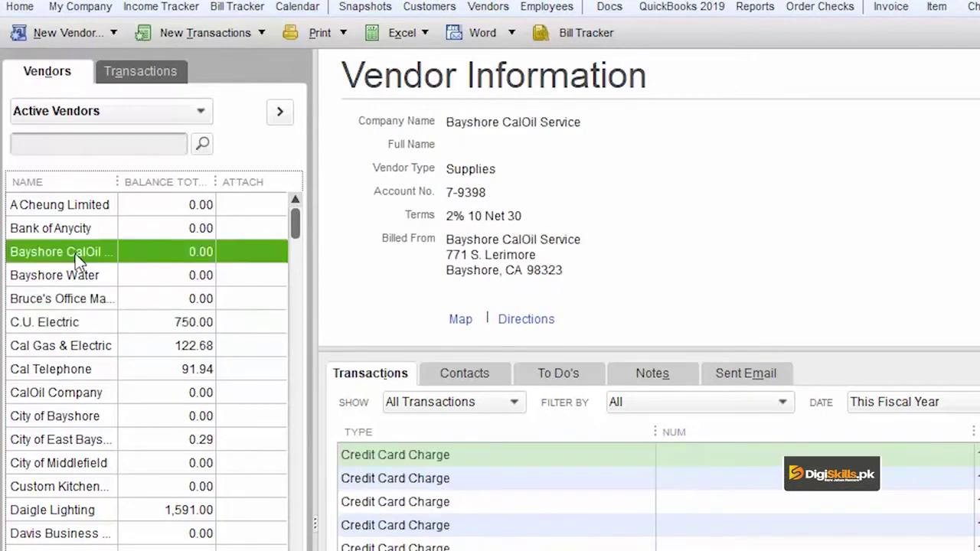
right_click(75, 254)
click(200, 134)
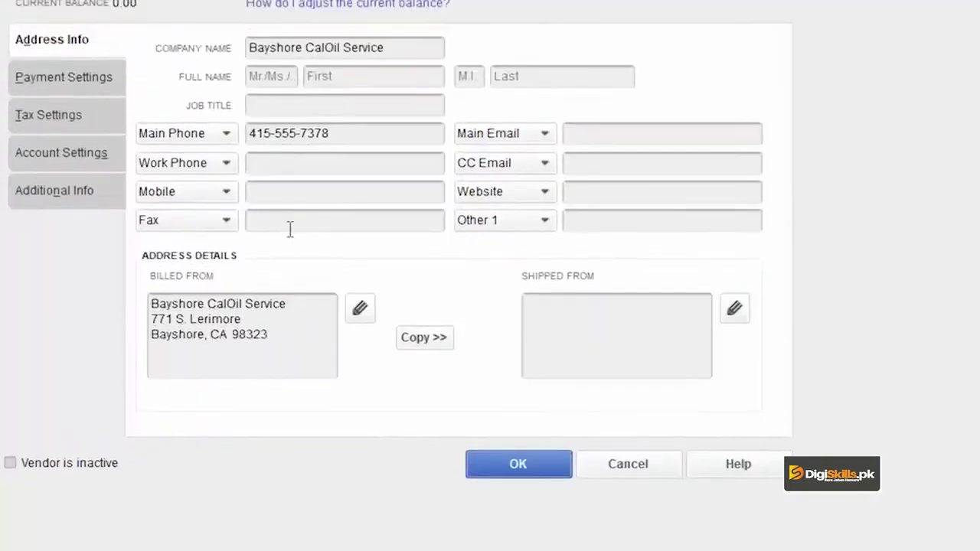
click(121, 194)
click(337, 125)
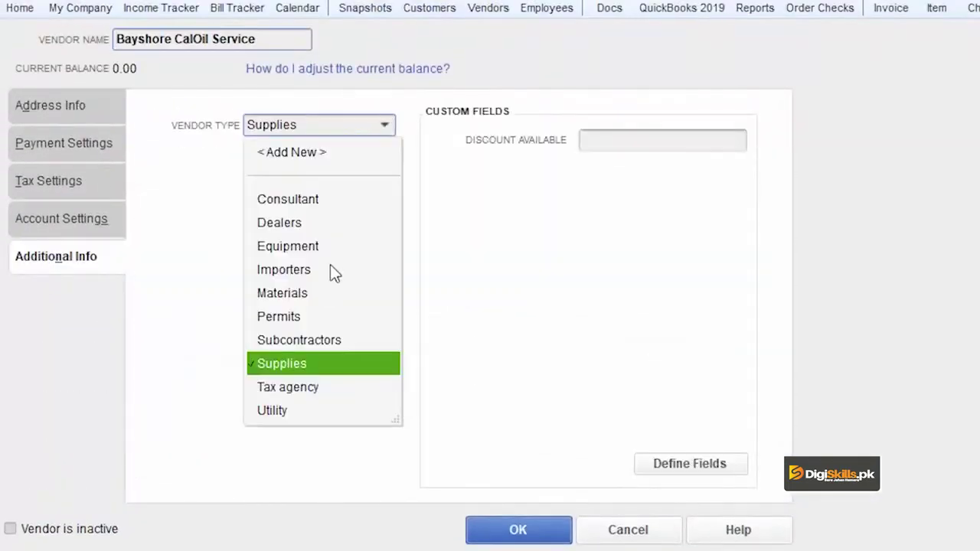
click(318, 272)
click(519, 530)
- Change the vendor type of C.U. Electric to Importers and save the vendor record
click(66, 326)
right_click(76, 328)
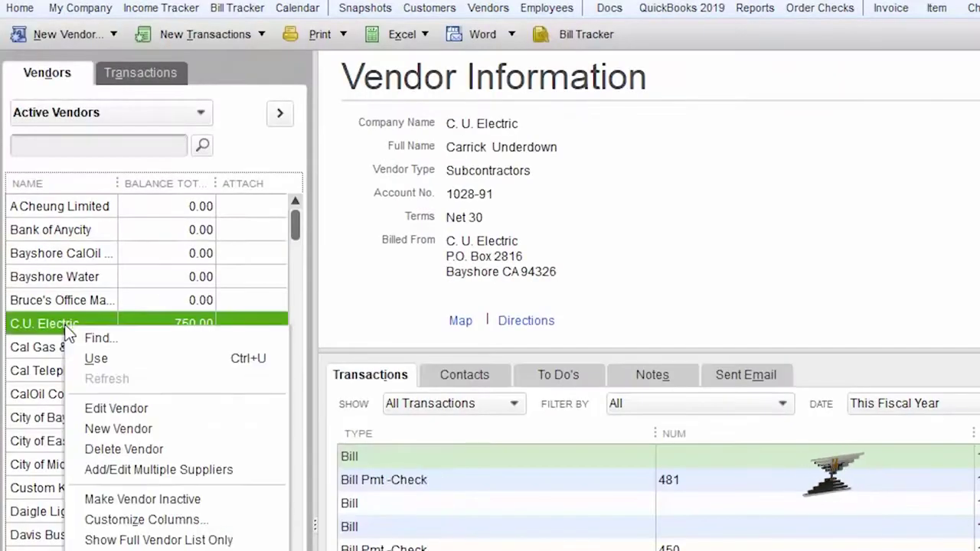
click(142, 410)
click(54, 259)
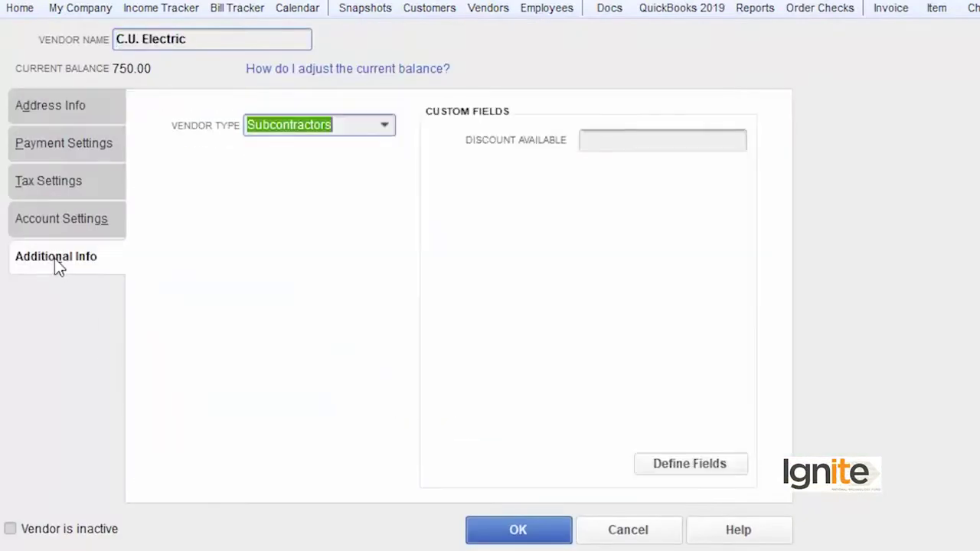
click(387, 128)
click(387, 129)
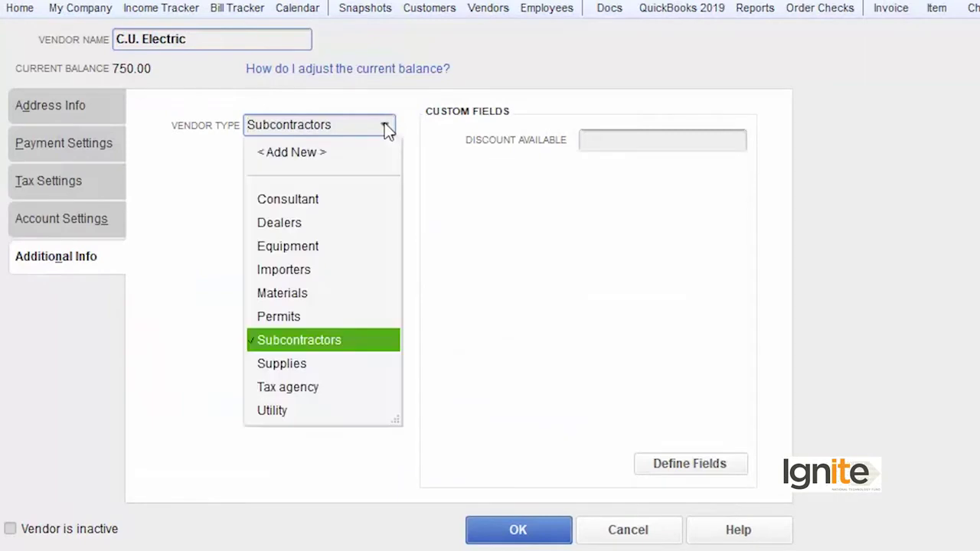
click(321, 269)
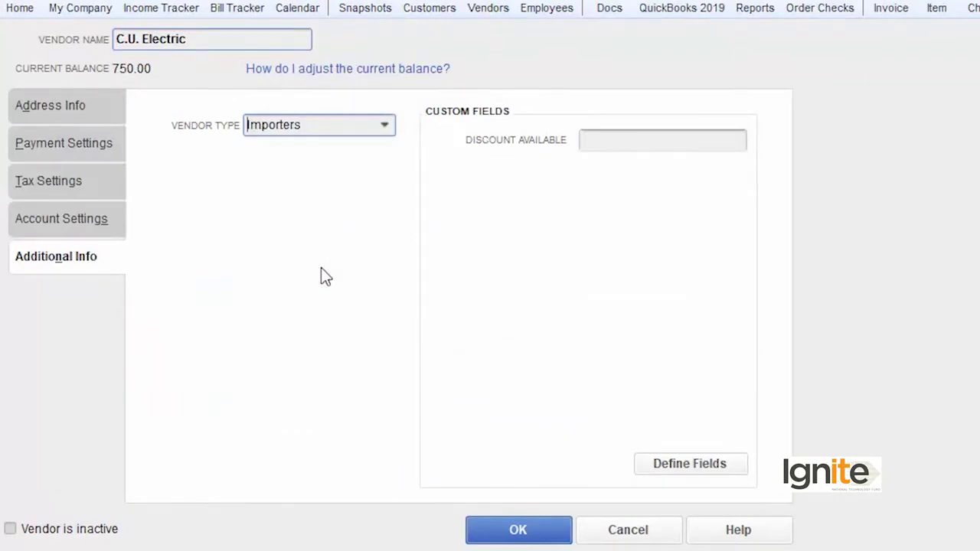
click(507, 536)
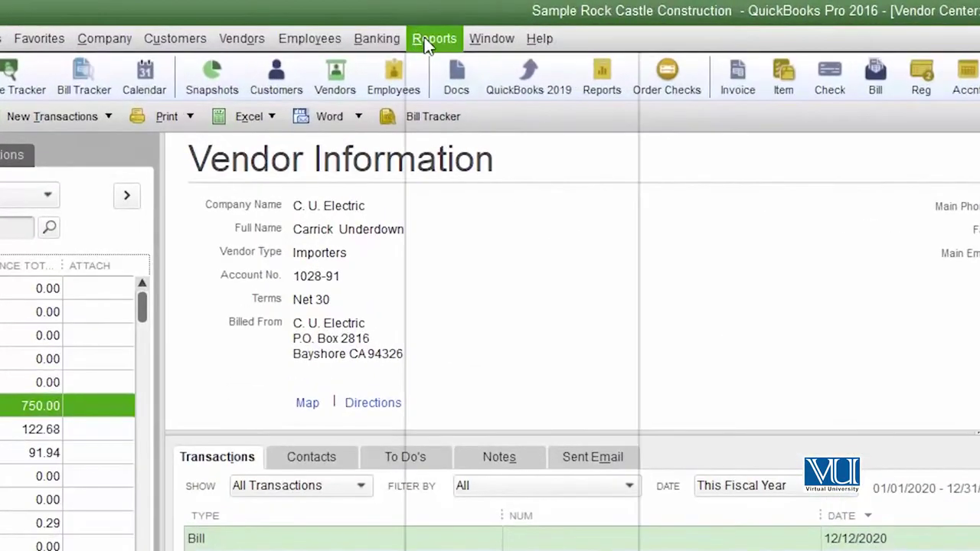
- Open the Vendor Contact List report from the list reports
click(309, 23)
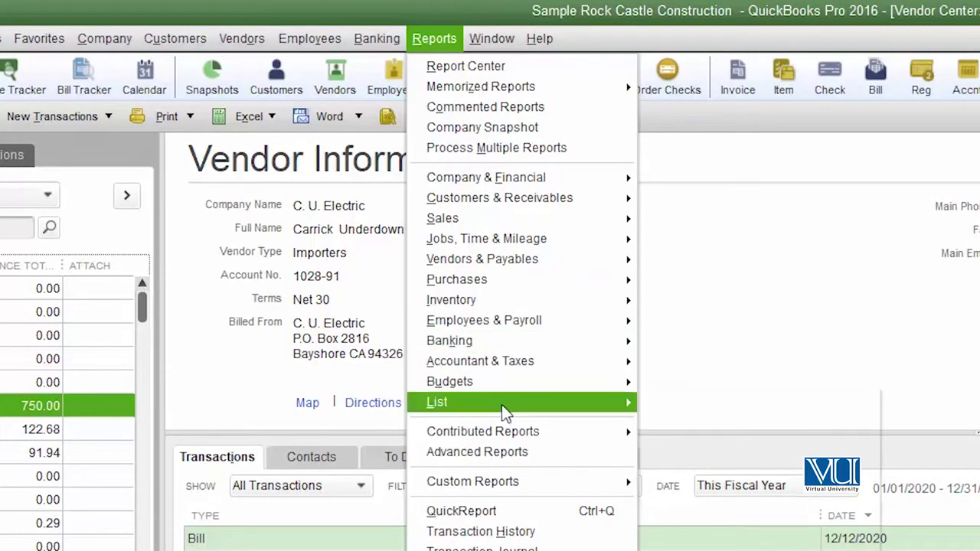
mouse_move(502, 404)
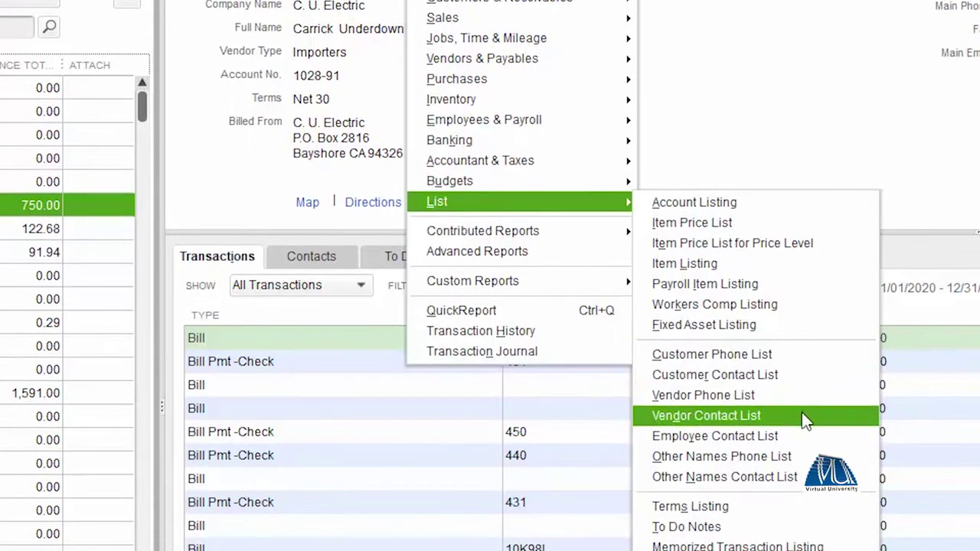
click(801, 413)
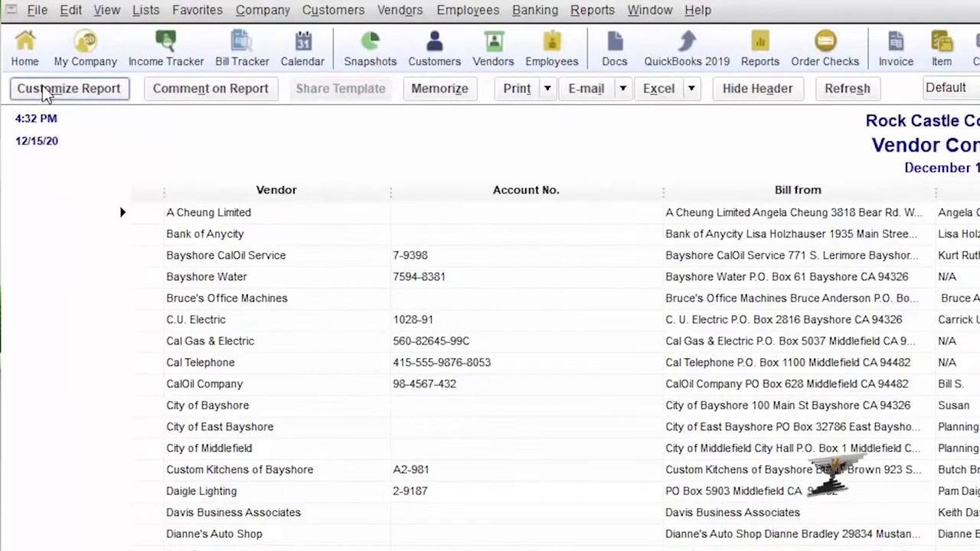
- Customize the Vendor Contact List columns by removing Main Phone, Fax, Primary Contact and Bill from
click(42, 85)
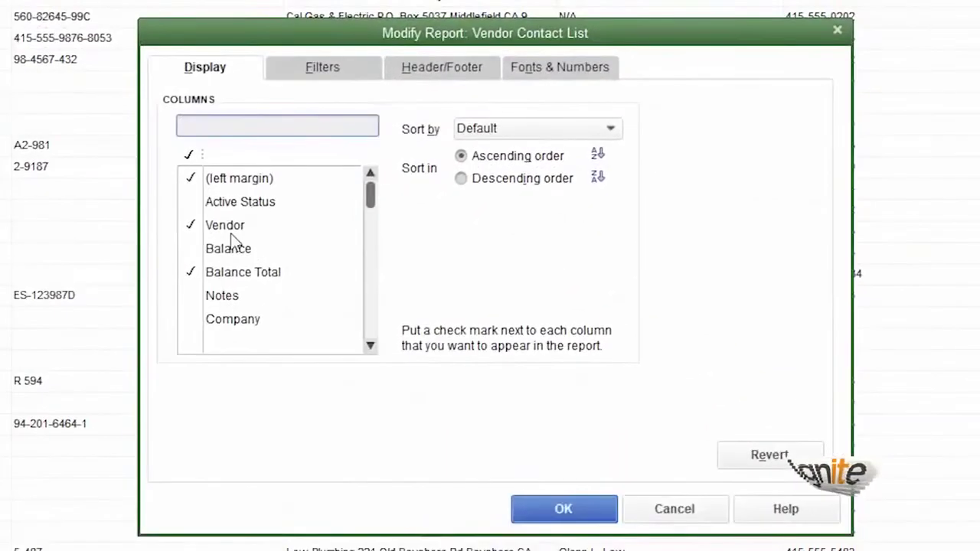
click(370, 349)
scroll(328, 315, down, 2)
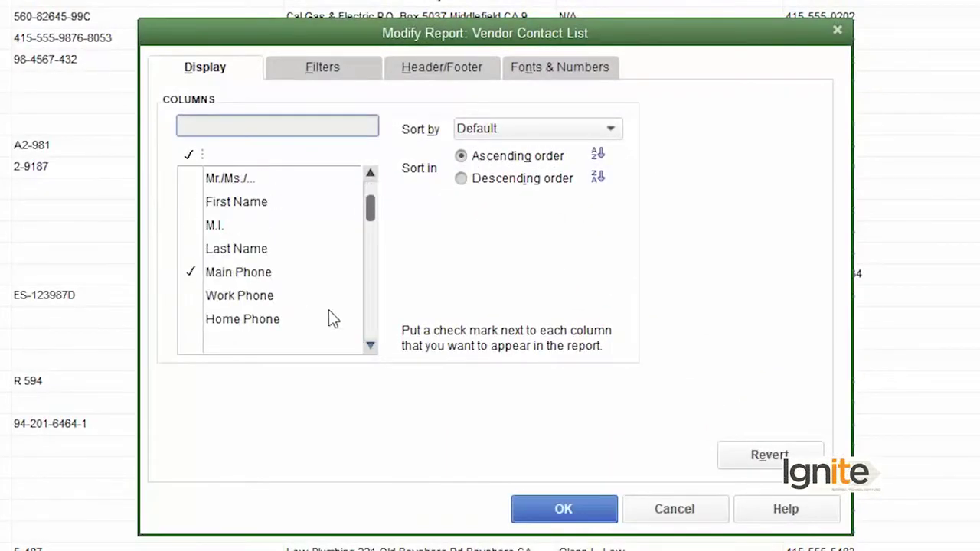
click(199, 277)
scroll(367, 348, down, 4)
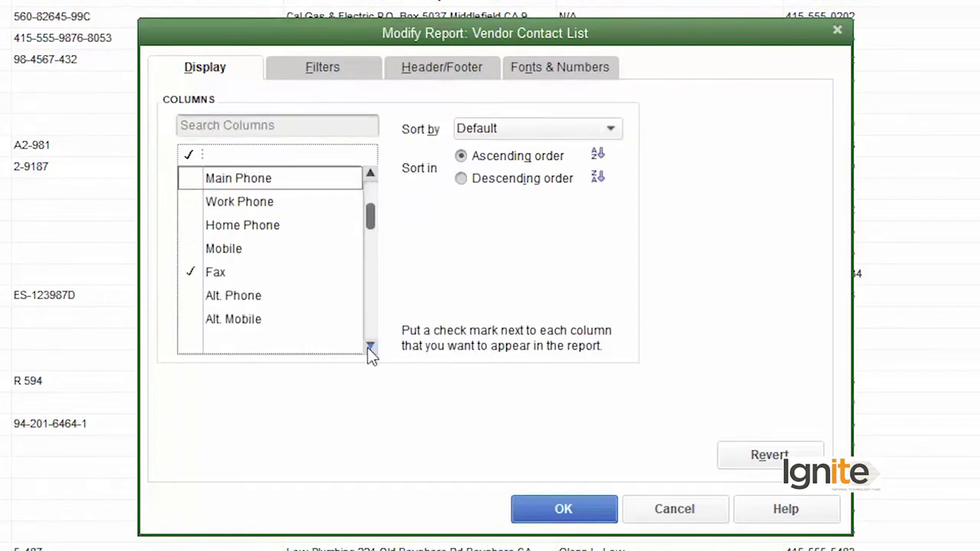
scroll(370, 350, down, 3)
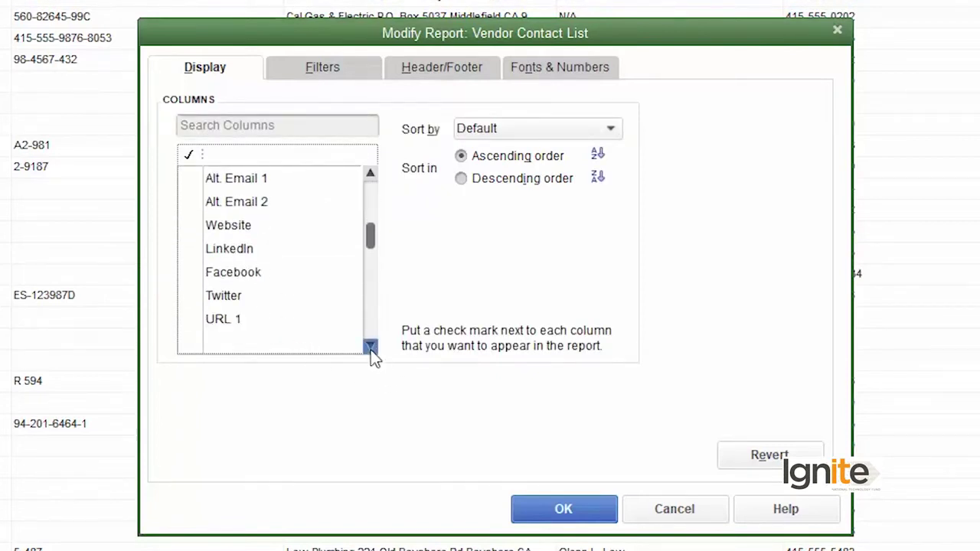
scroll(370, 350, down, 2)
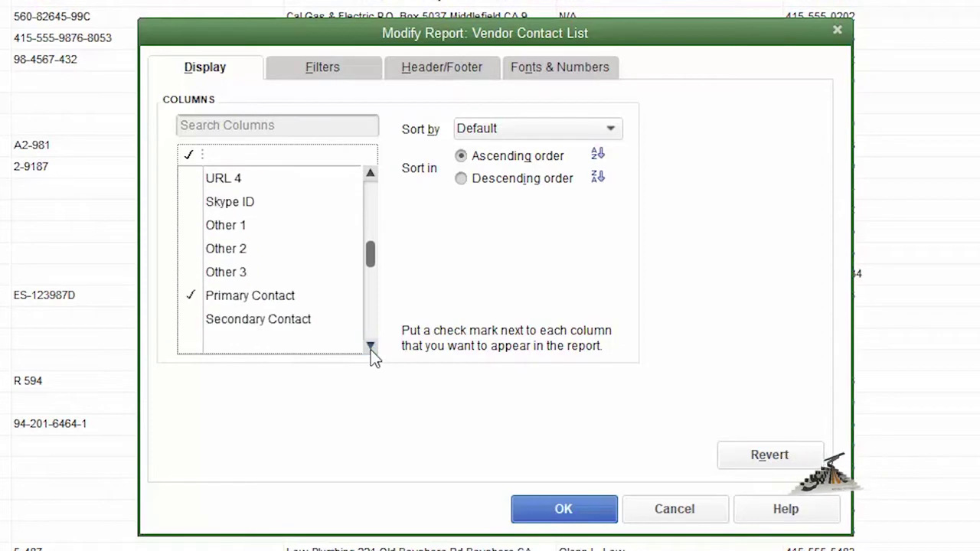
click(188, 294)
scroll(367, 357, down, 1)
scroll(371, 350, down, 3)
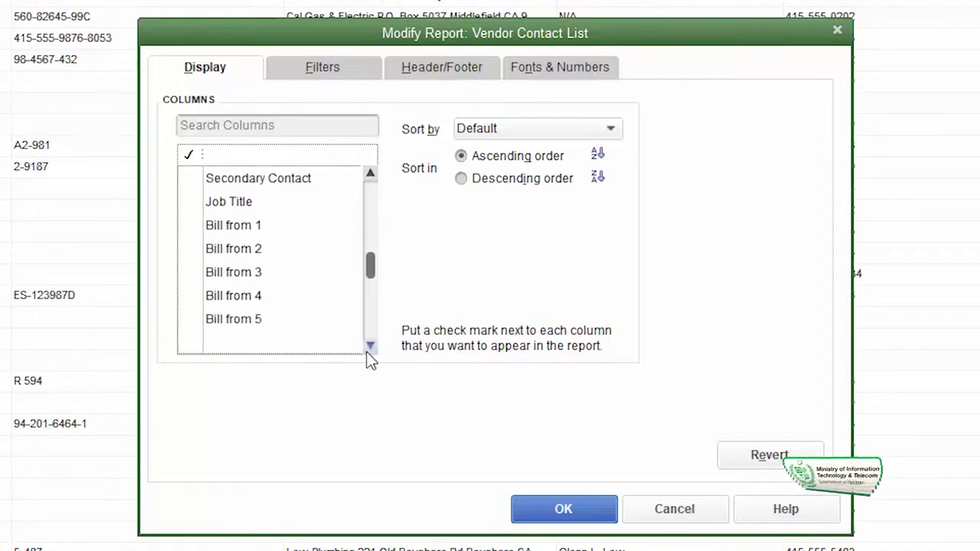
click(191, 274)
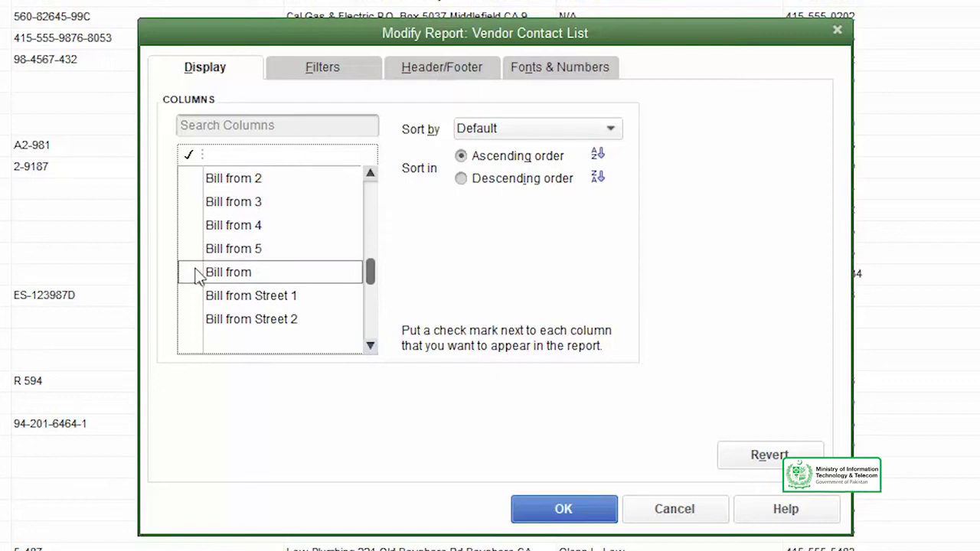
- Remove the Account No. column, add the Vendor Type column, and apply the changes to the report
scroll(374, 348, down, 5)
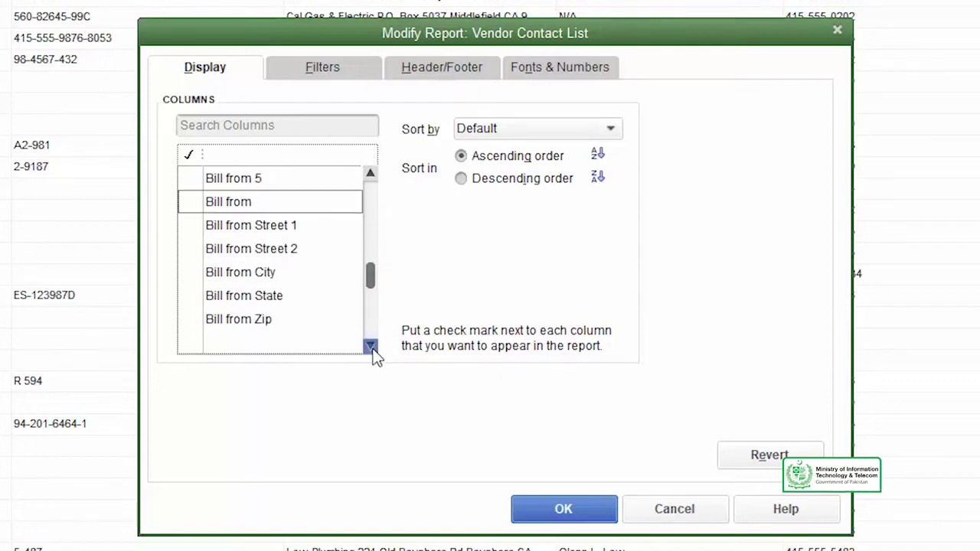
scroll(372, 351, down, 4)
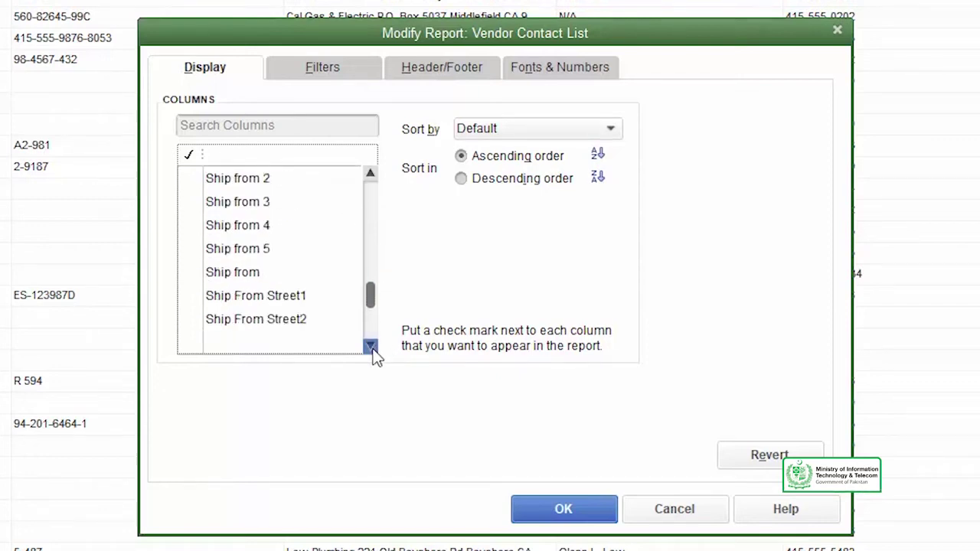
click(191, 299)
scroll(373, 349, down, 2)
scroll(374, 349, down, 2)
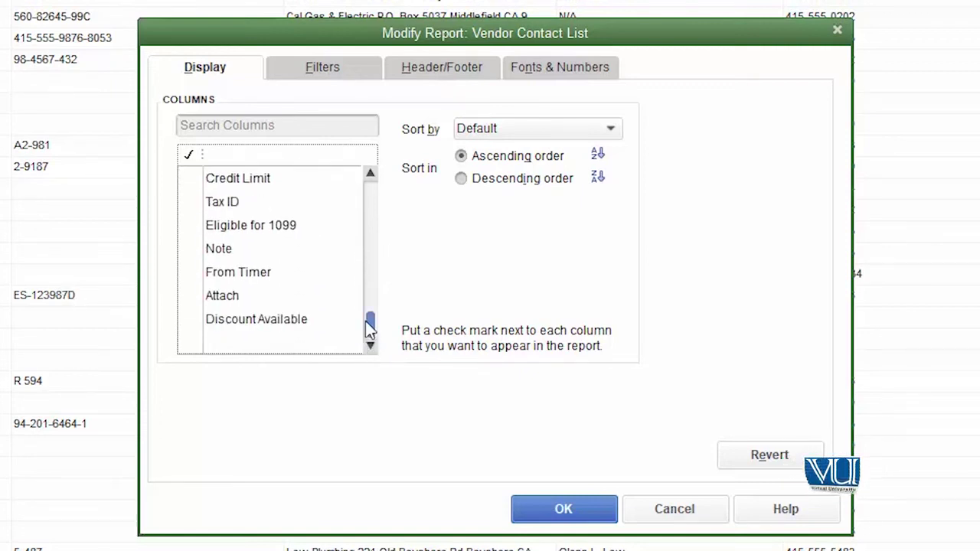
scroll(313, 306, up, 3)
click(313, 302)
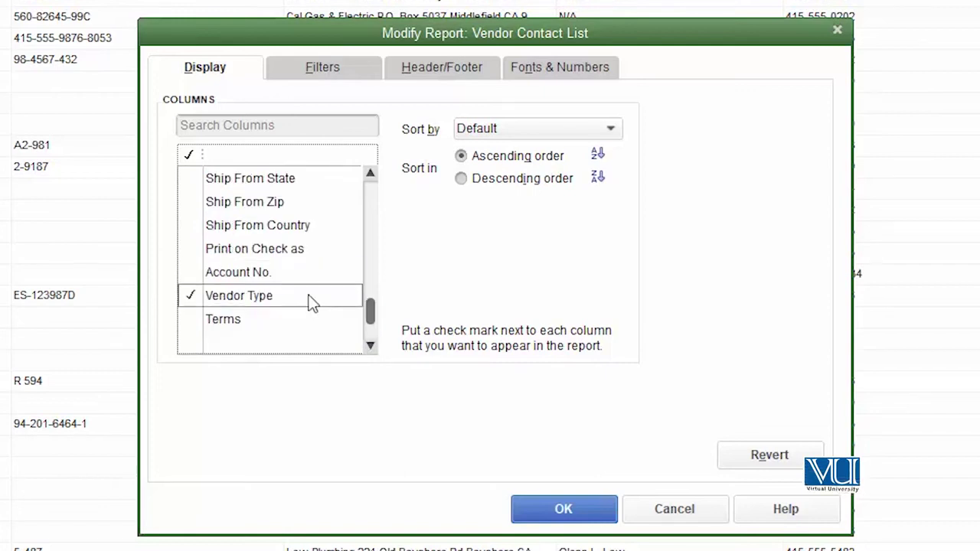
click(598, 515)
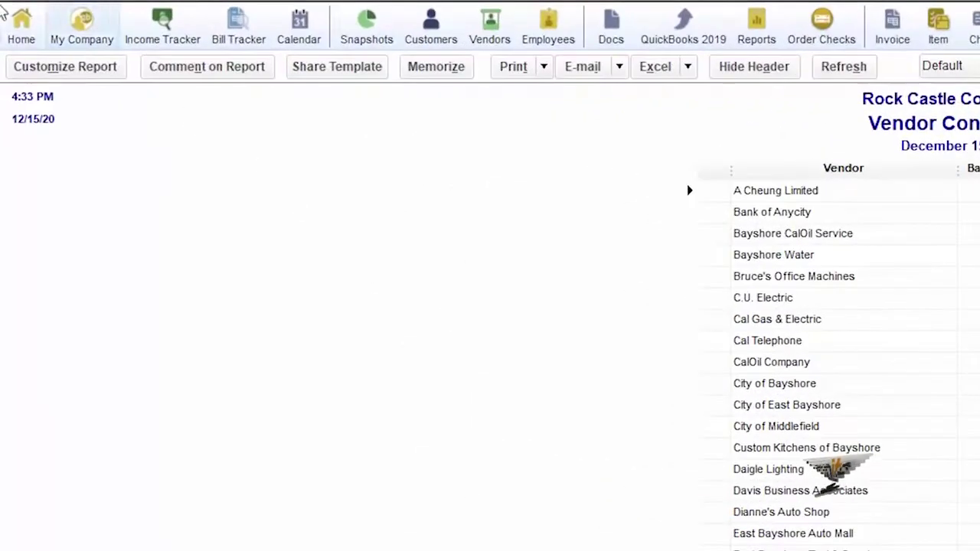
- Filter the Vendor Contact List report to show only vendors of the Tax agency type
click(55, 76)
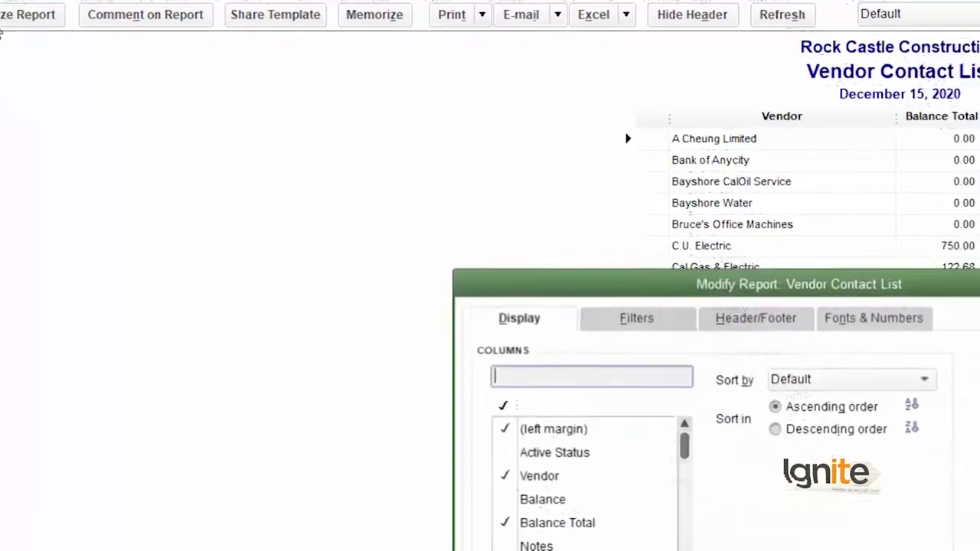
click(337, 66)
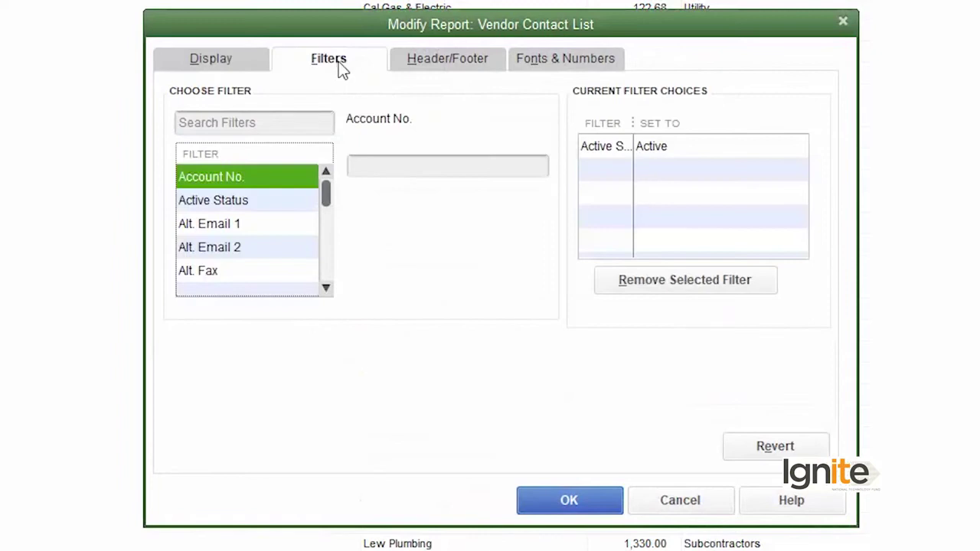
drag(326, 206, 326, 268)
click(299, 247)
click(536, 169)
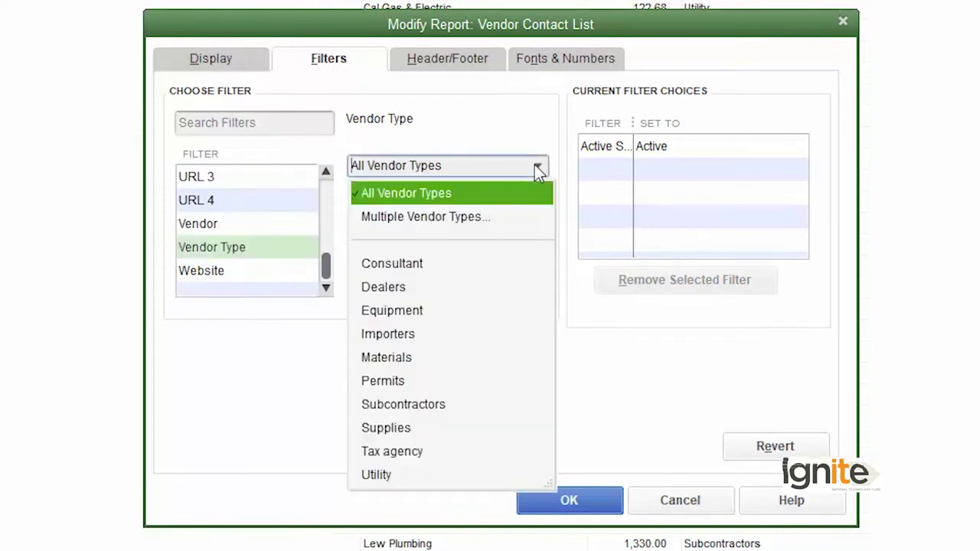
click(412, 453)
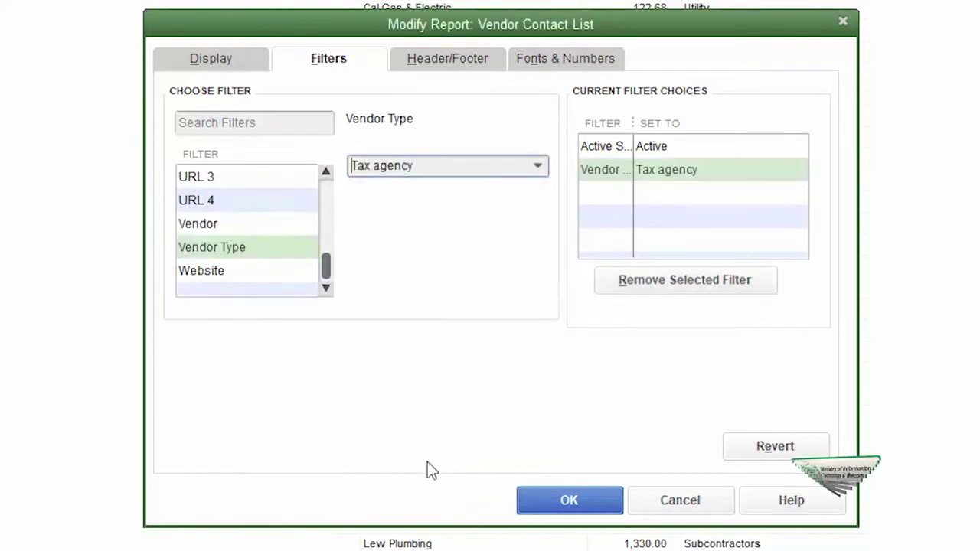
click(546, 509)
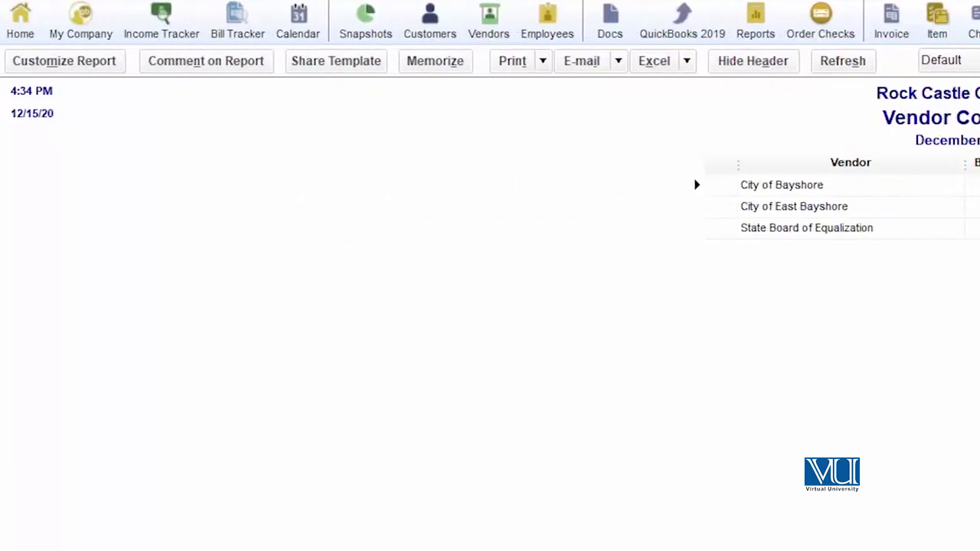
- Modify the report's Vendor Type filter to use Multiple Vendor Types instead of a single type
click(64, 62)
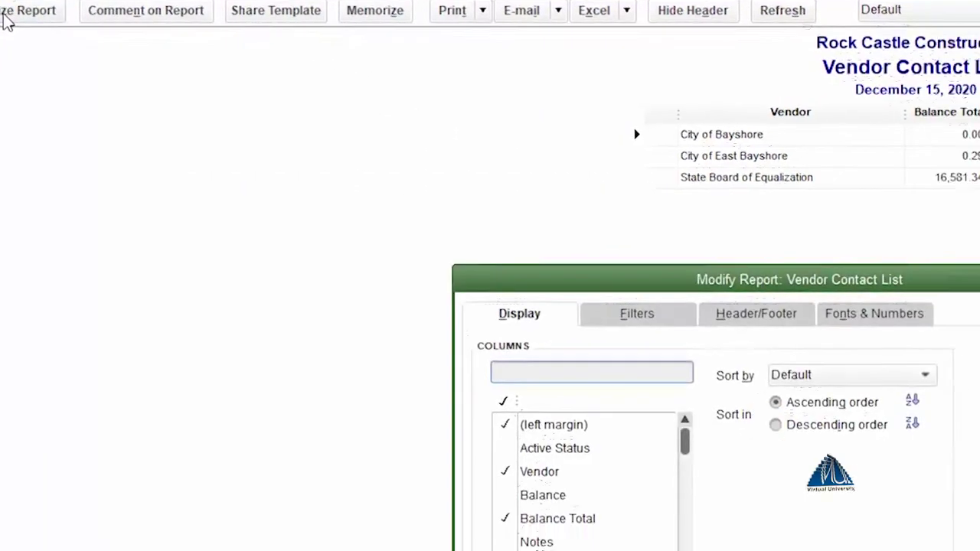
click(321, 66)
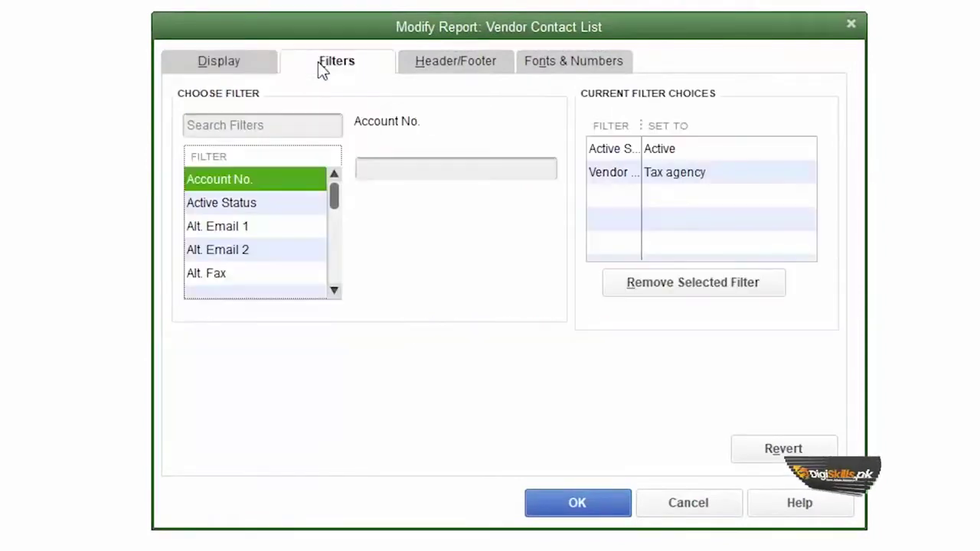
click(334, 291)
click(334, 291)
click(334, 292)
click(333, 291)
click(334, 291)
click(334, 291)
click(334, 291)
click(334, 291)
click(334, 291)
click(334, 291)
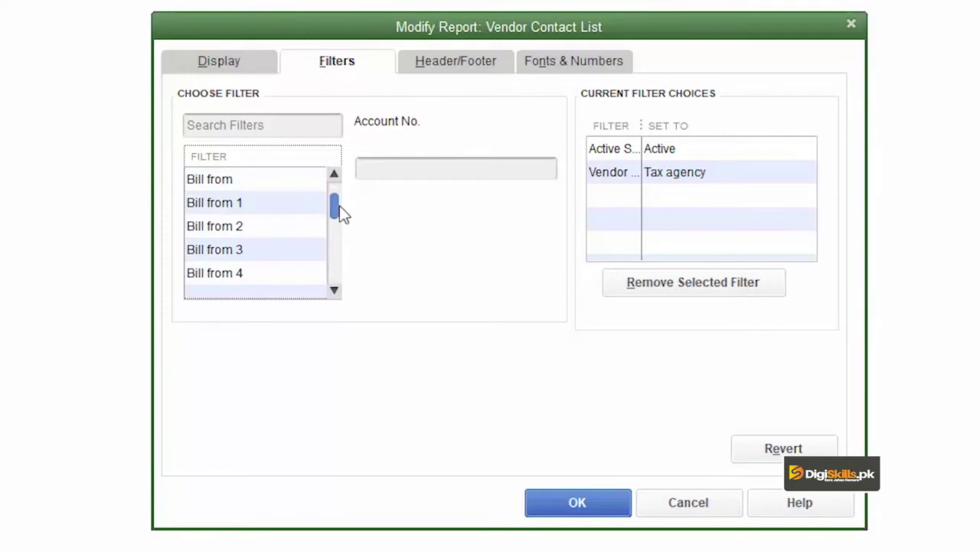
drag(339, 213, 321, 312)
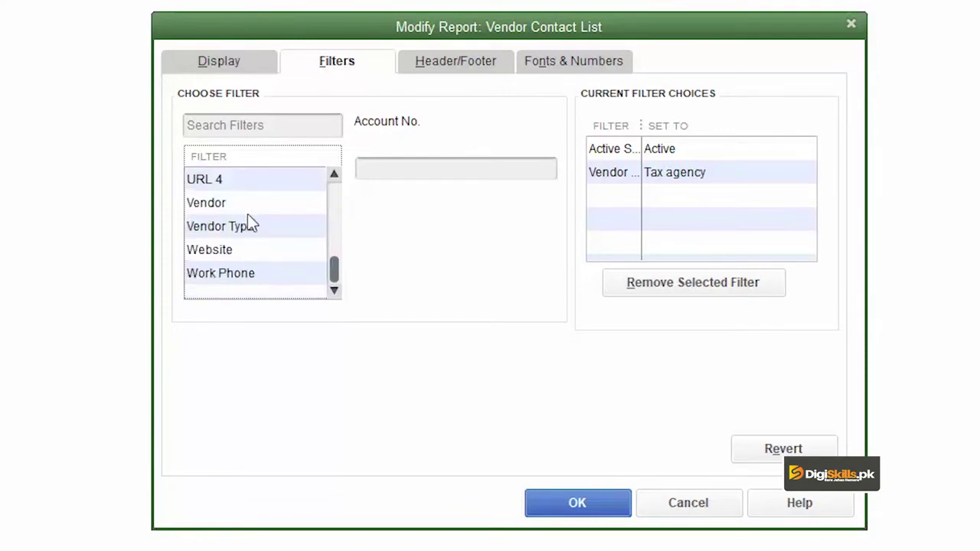
click(261, 229)
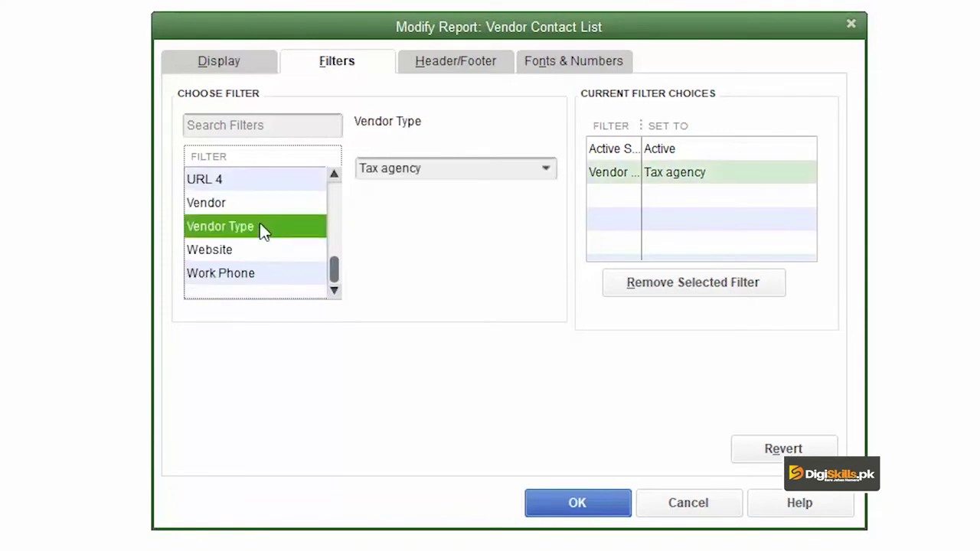
click(547, 170)
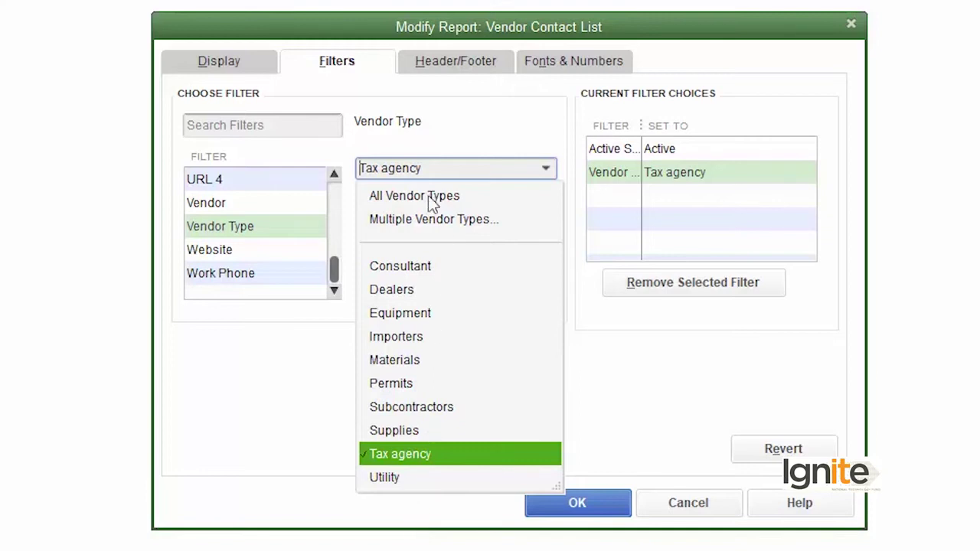
click(477, 225)
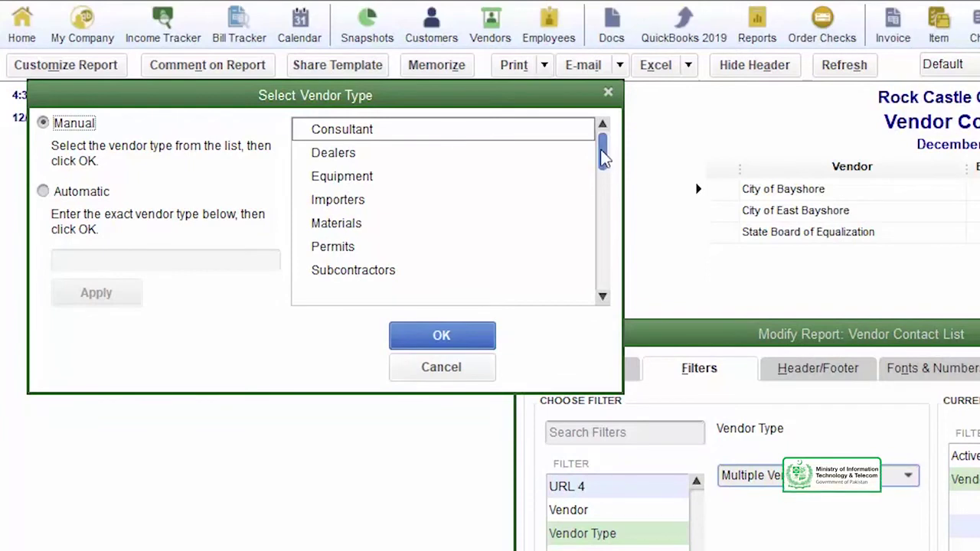
- Include Dealers, Importers and Tax agency in the vendor type filter and apply it to the report
drag(605, 157, 590, 132)
click(339, 156)
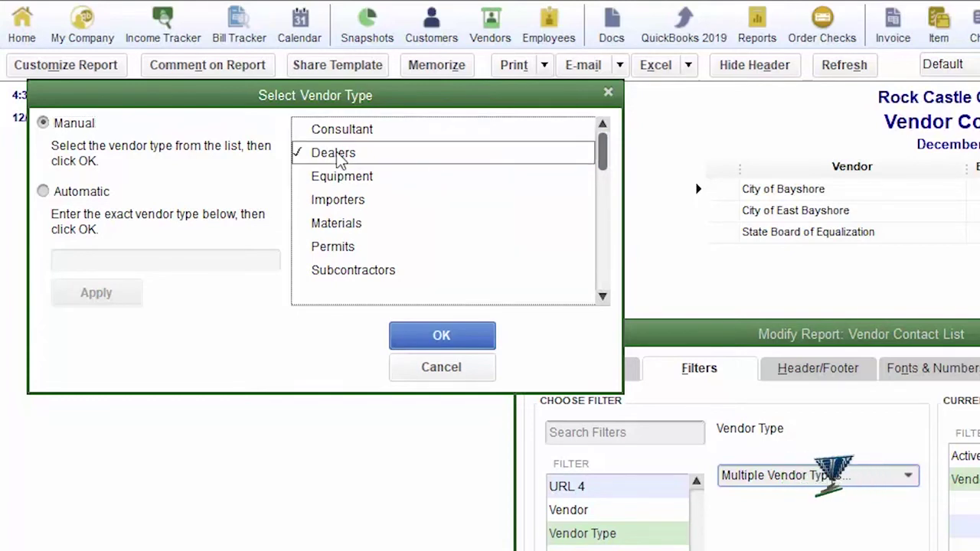
click(316, 203)
click(603, 298)
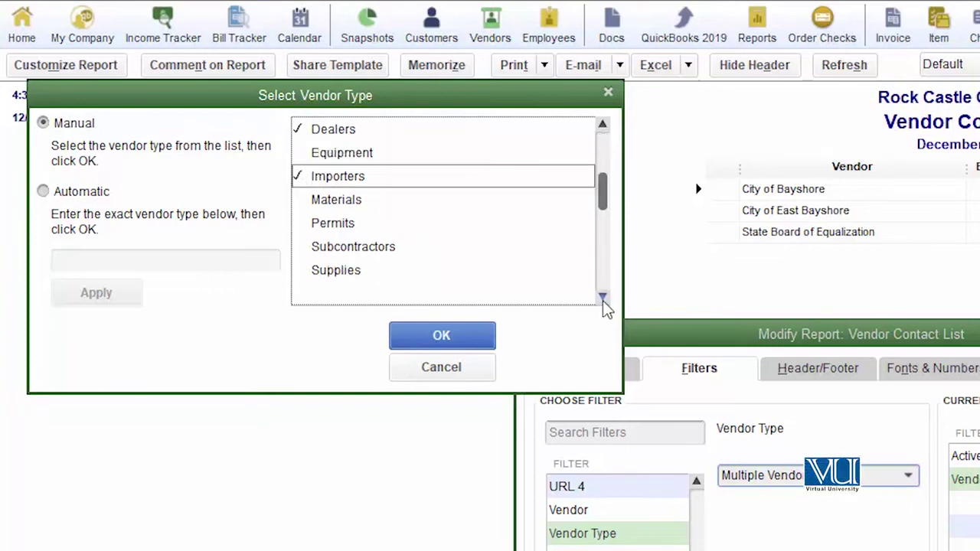
click(604, 298)
click(604, 299)
click(315, 252)
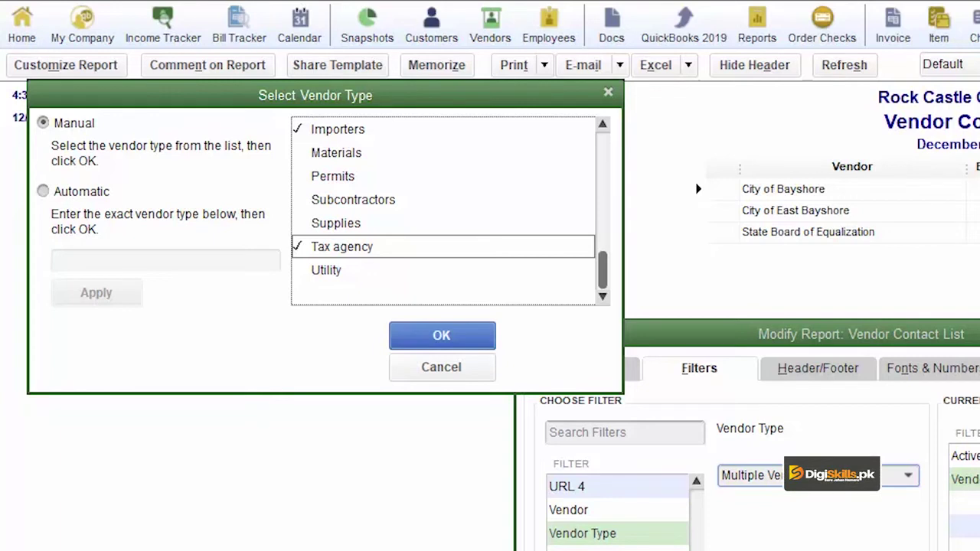
click(469, 337)
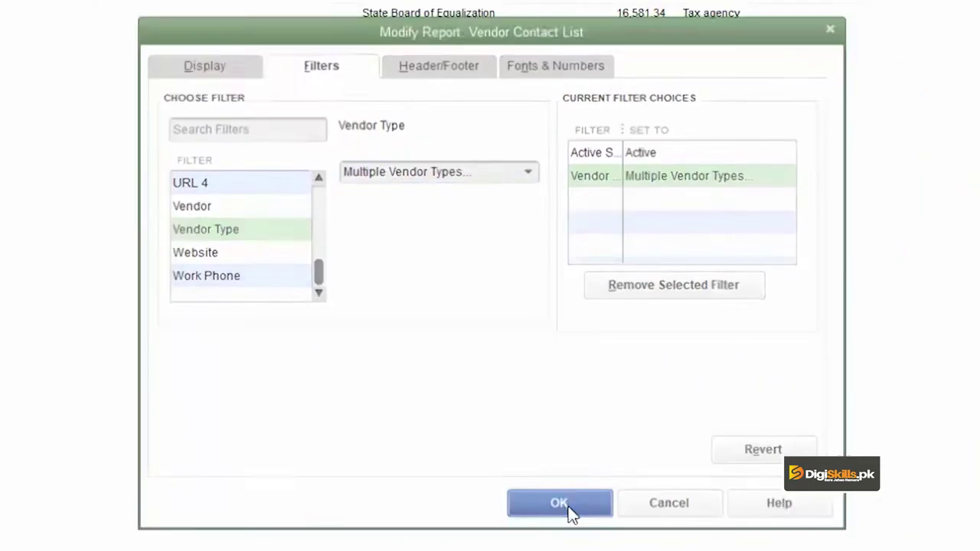
click(563, 505)
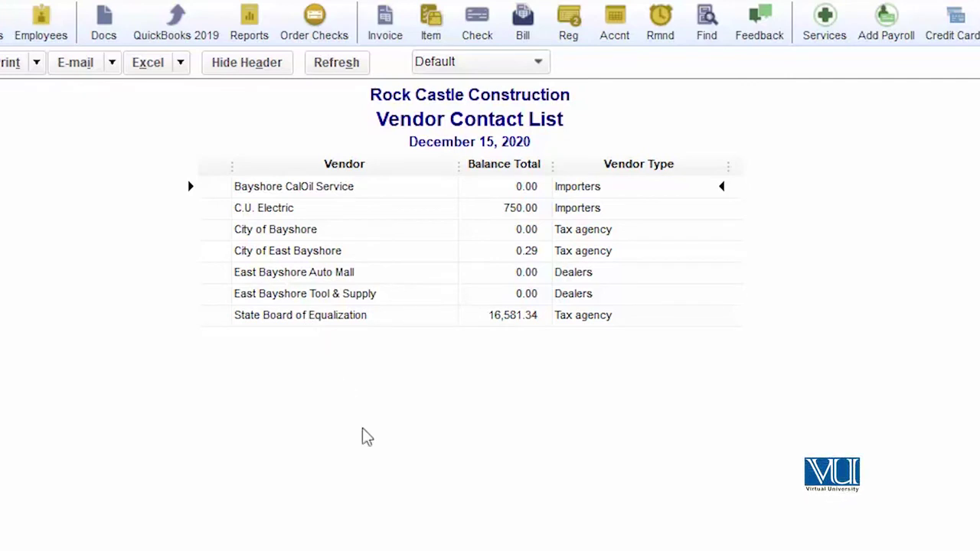
- Sort the Vendor Contact List report by Vendor Type
click(49, 71)
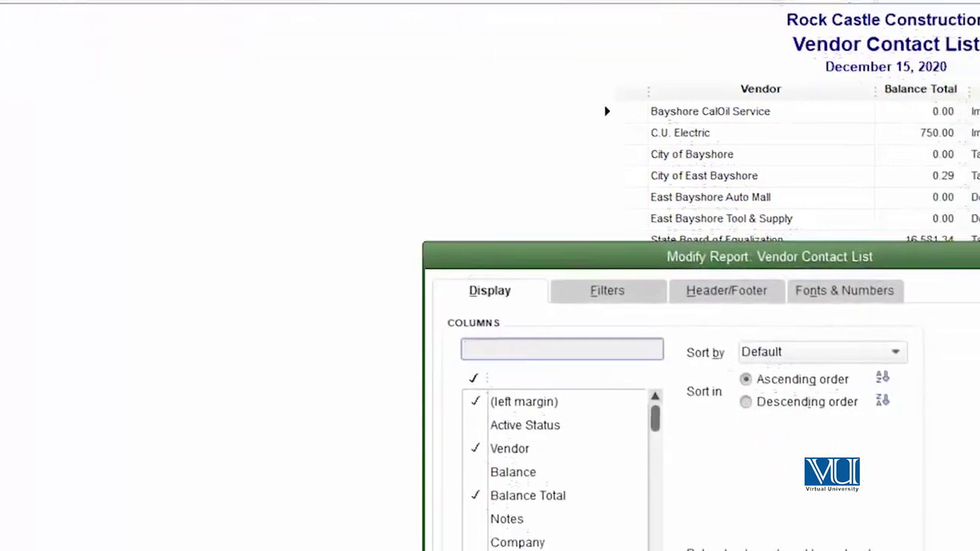
click(633, 128)
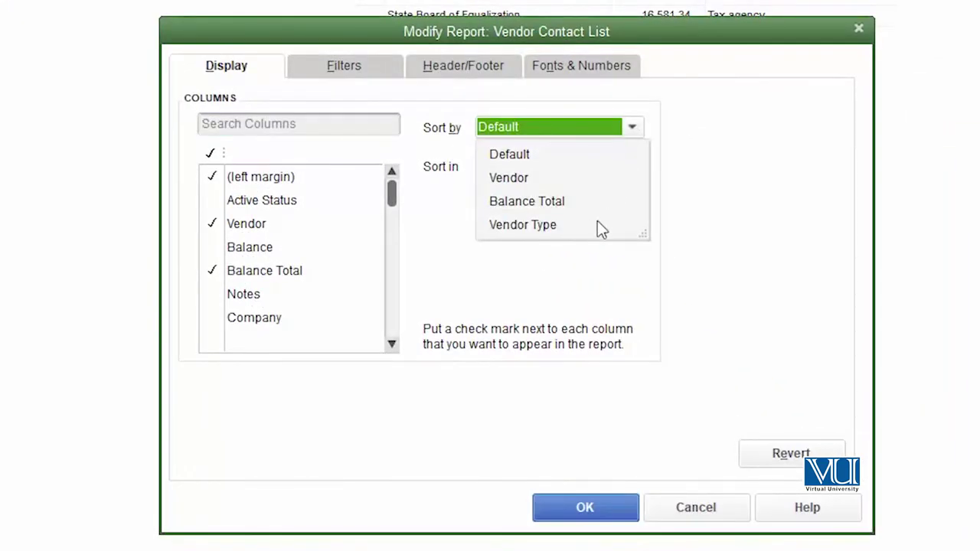
click(536, 224)
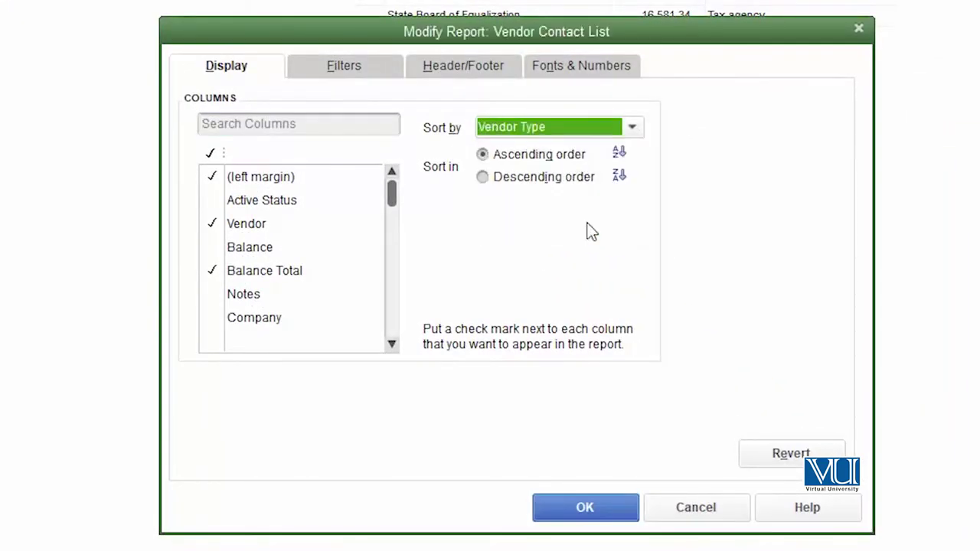
click(589, 515)
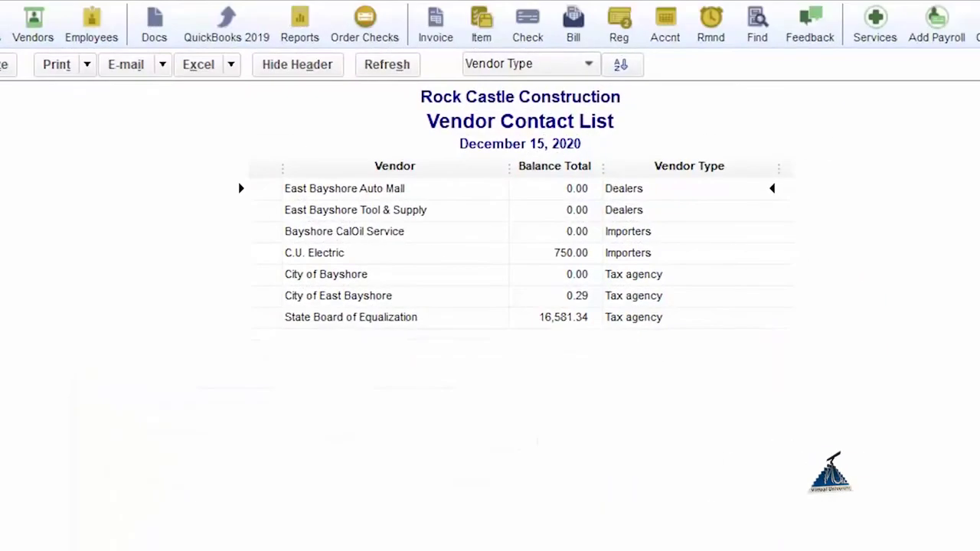